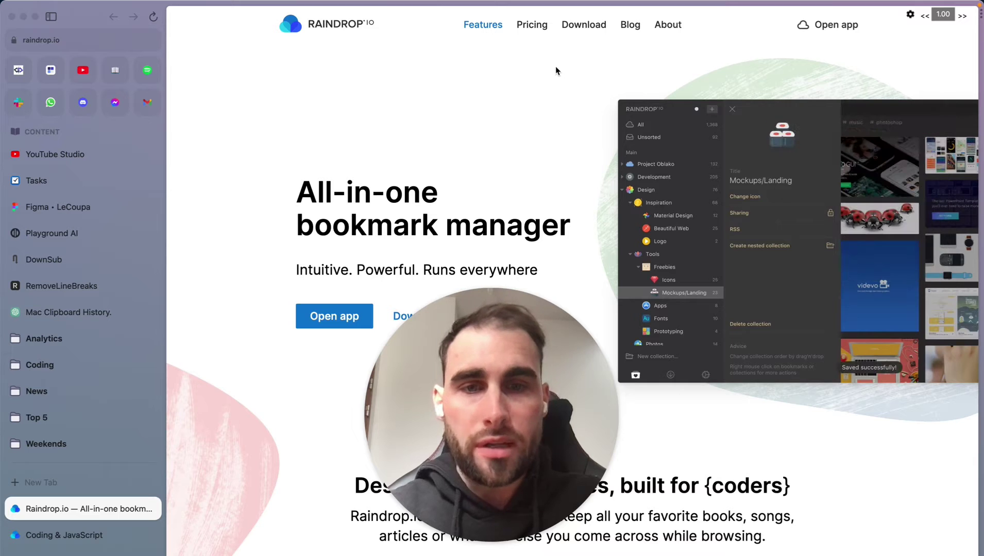
Switch to the Raindrop.io web app and browse the Nuxt bookmarks saved in the Coding & JavaScript collection.
left_click(69, 540)
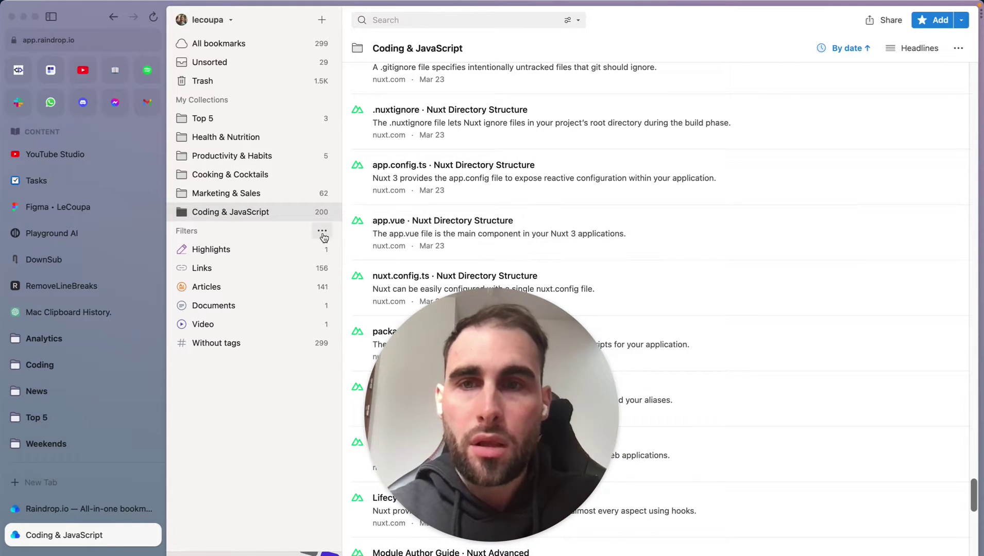
left_click(256, 219)
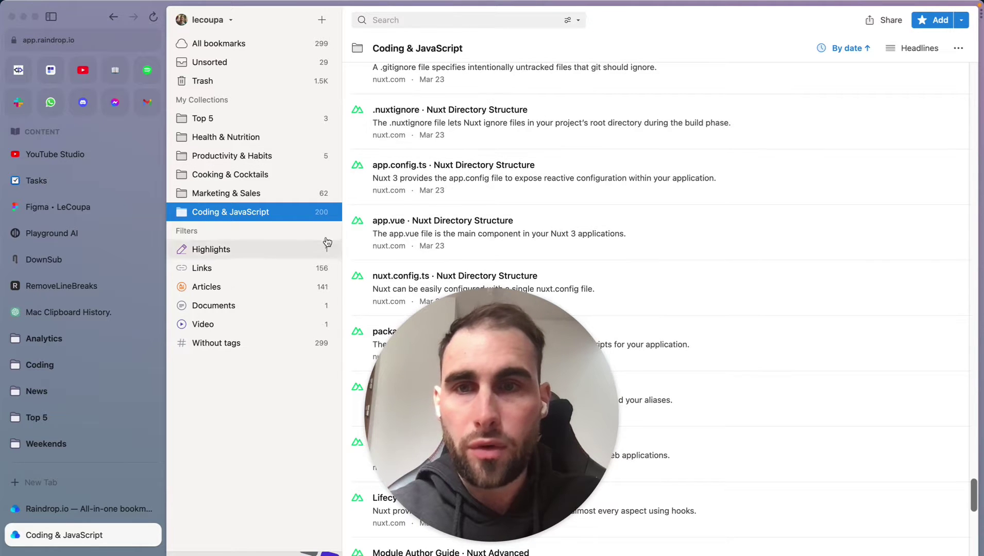
scroll(477, 211, "down", 5)
scroll(481, 211, "up", 4)
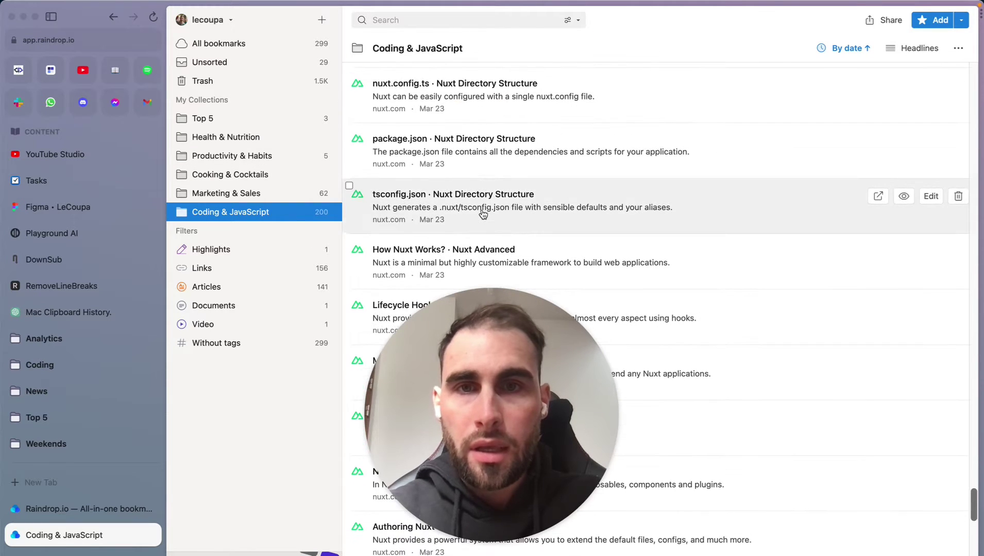
scroll(575, 187, "up", 15)
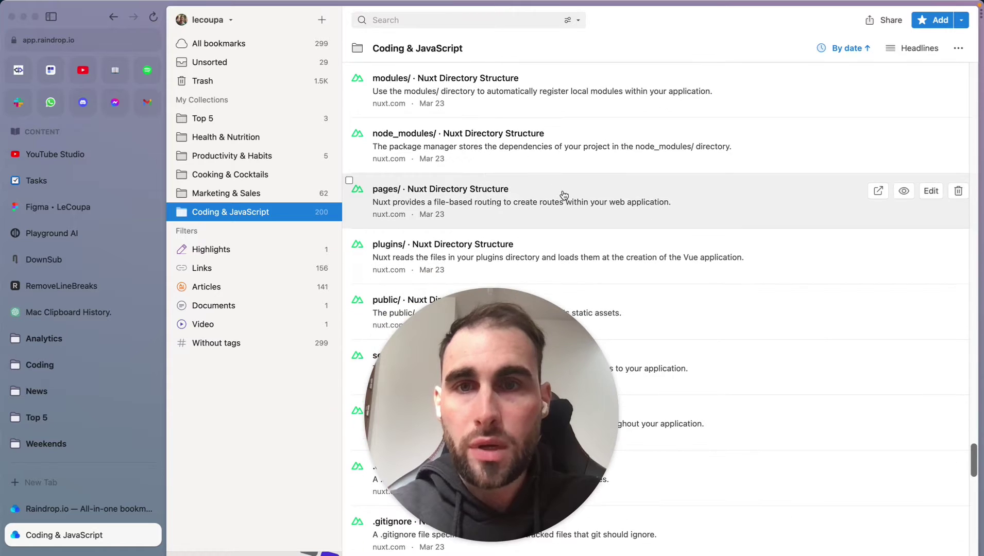
scroll(564, 194, "up", 5)
Preview the assets/, .output/ and Server Engine bookmarks one after another and skim the Server Engine article.
left_click(571, 191)
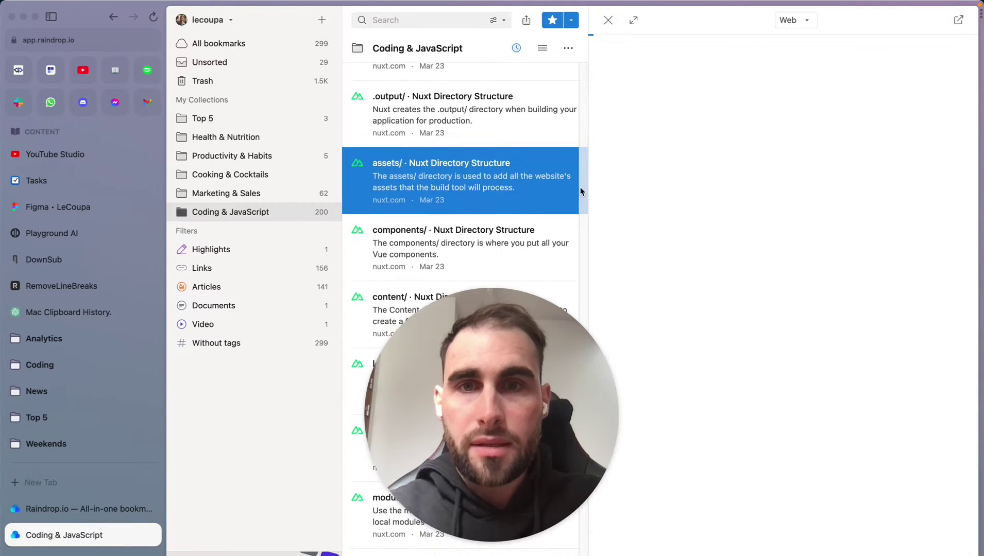
left_click(463, 113)
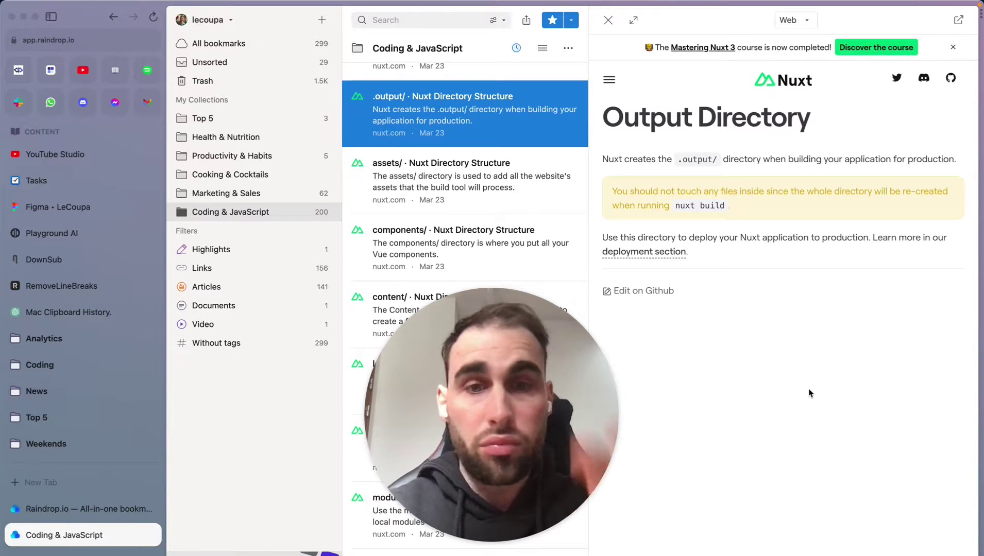
scroll(521, 258, "up", 8)
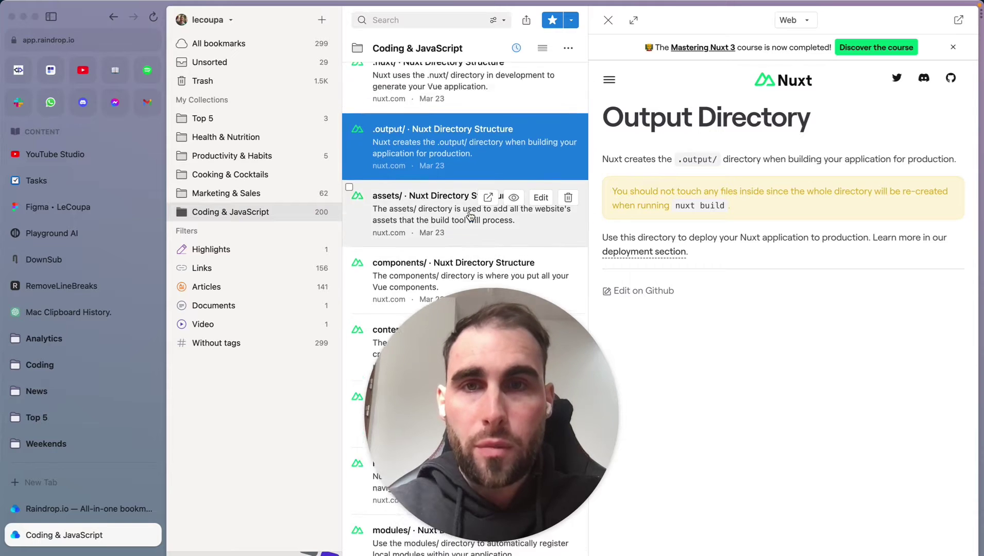
left_click(497, 220)
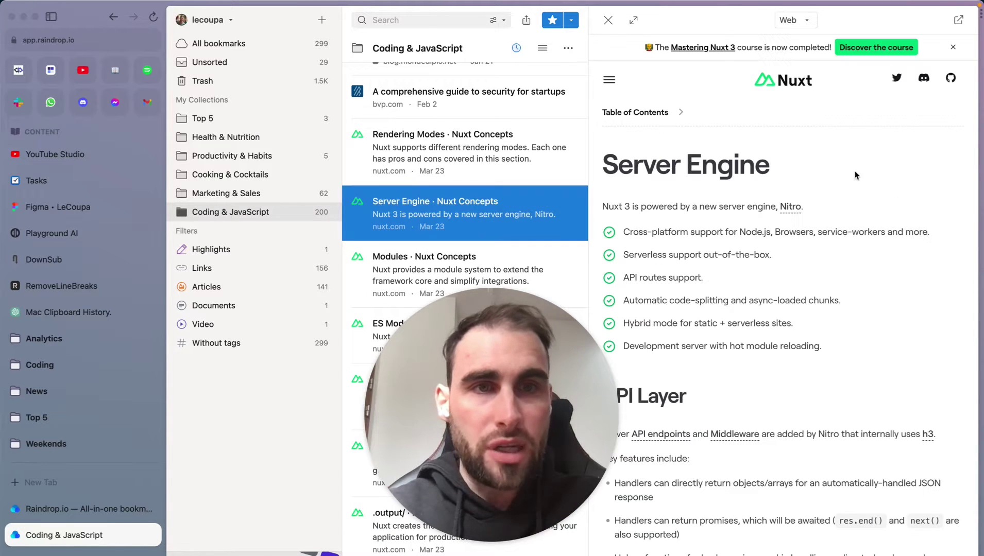
scroll(509, 269, "down", 15)
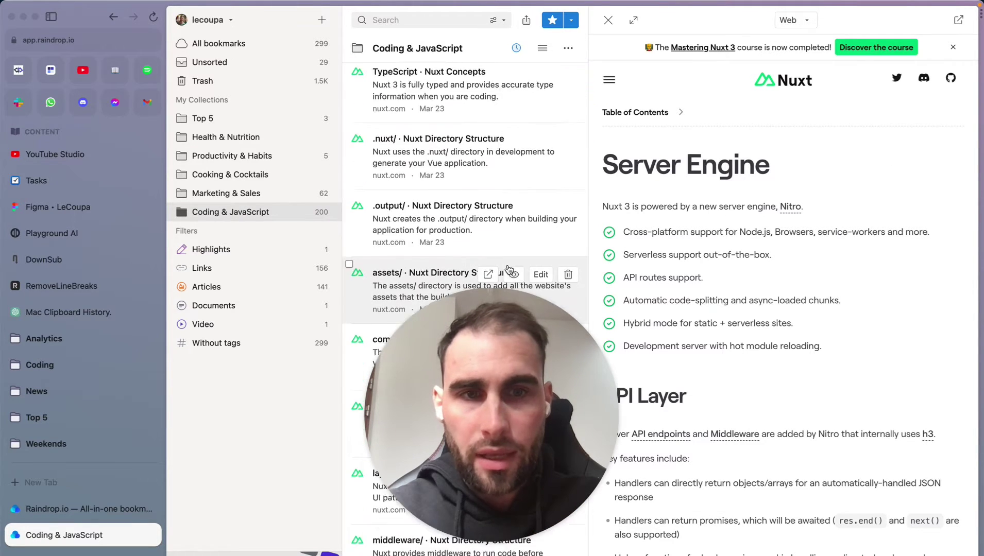
scroll(509, 269, "down", 10)
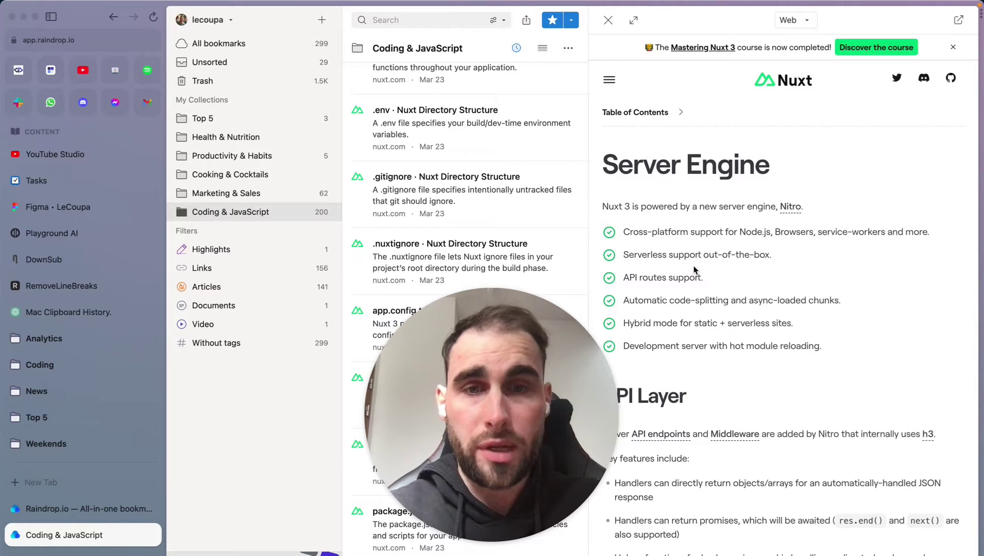
scroll(694, 270, "down", 10)
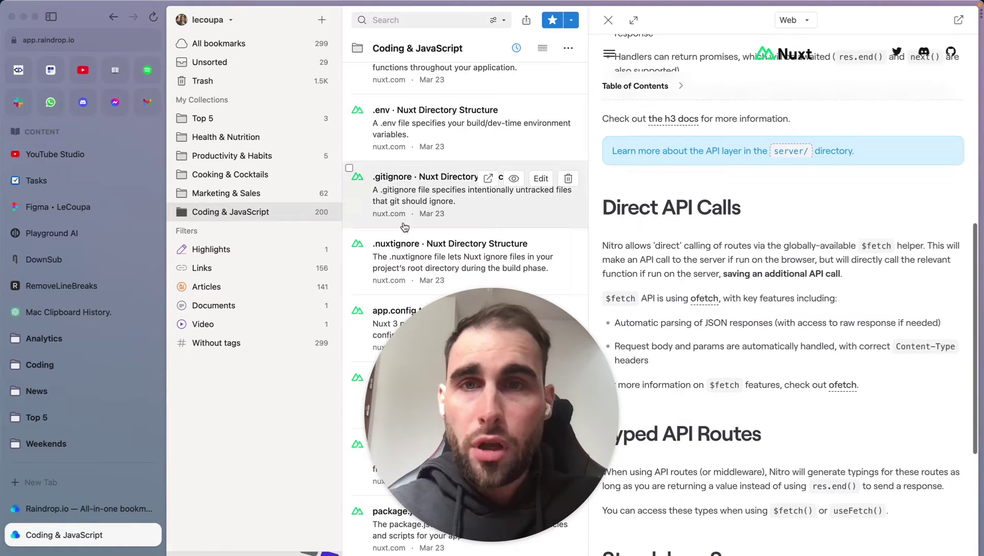
Preview the Module Author Guide bookmark, skim its article and look through the bookmarks that follow it.
scroll(404, 227, "down", 10)
left_click(404, 227)
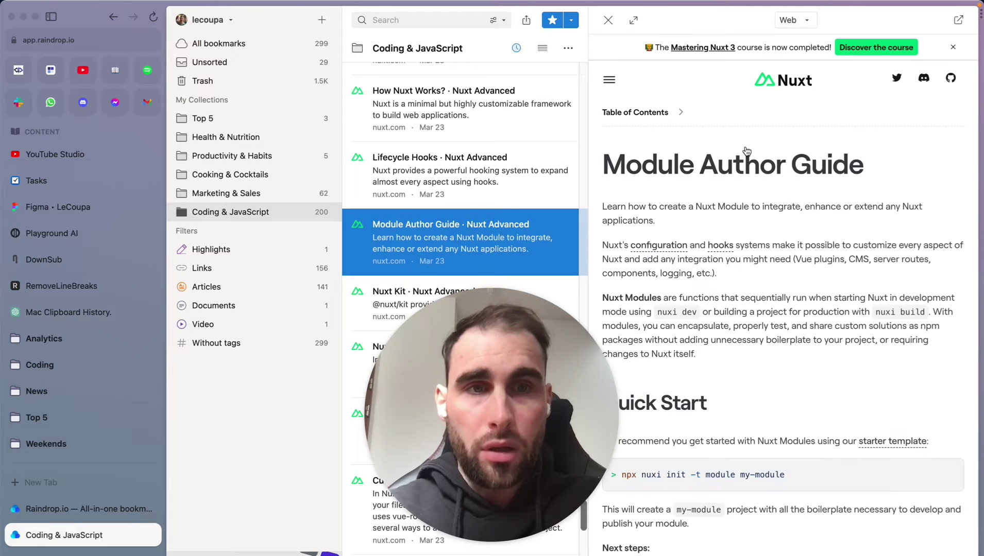
scroll(732, 228, "down", 10)
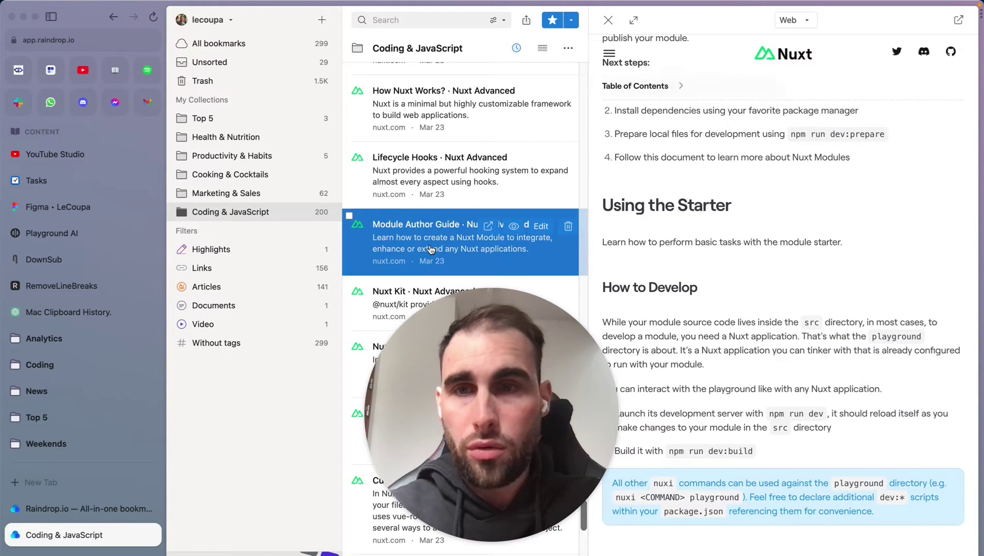
scroll(469, 235, "down", 9)
scroll(510, 253, "up", 3)
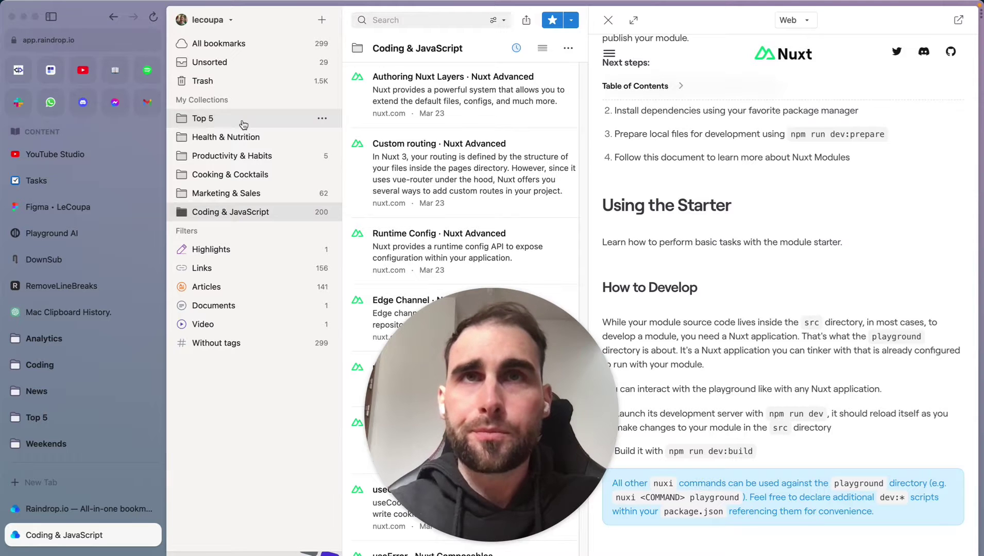
Open the pricing page on the Raindrop.io website and look over the Free and Pro plan features.
left_click(99, 503)
left_click(532, 32)
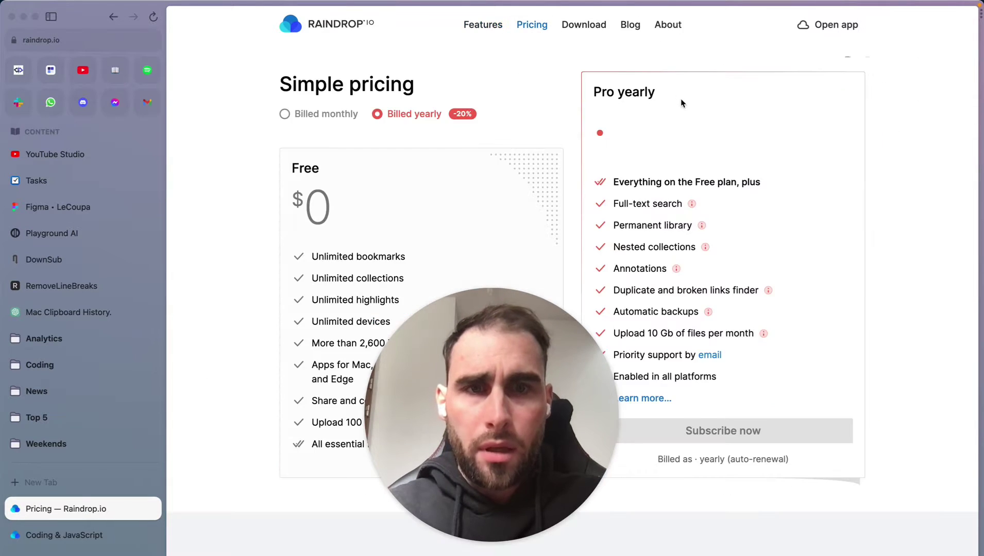
scroll(591, 177, "down", 5)
scroll(591, 177, "up", 3)
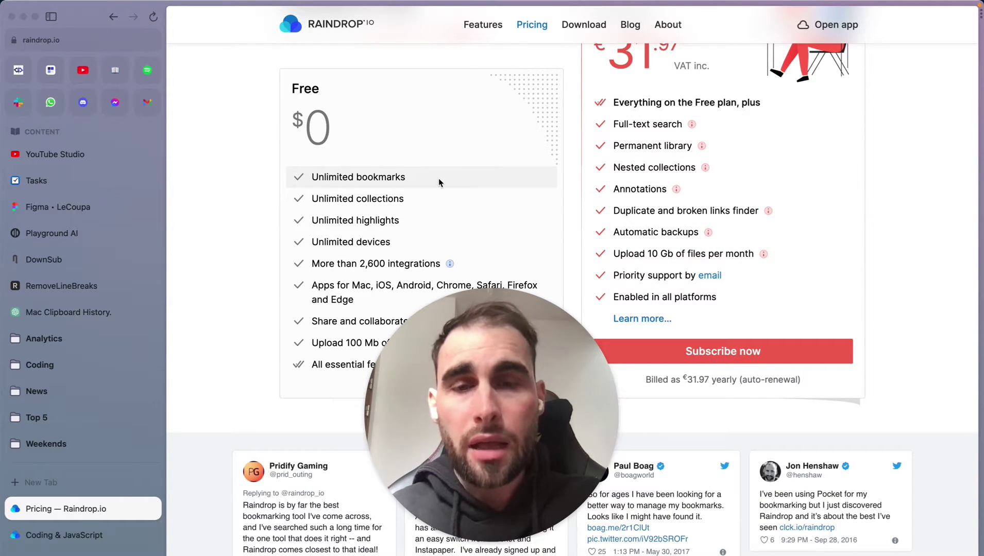
scroll(438, 178, "down", 1)
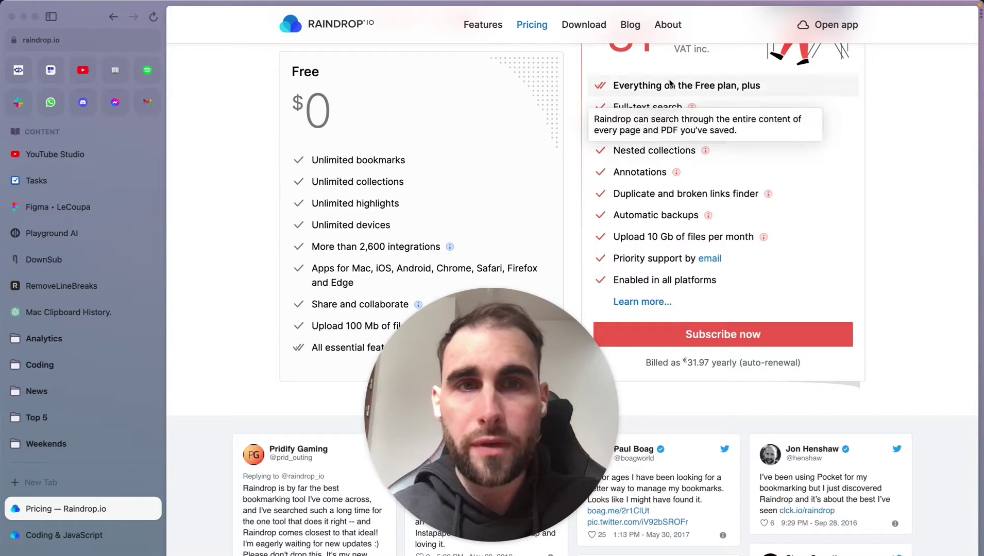
Save the pricing page as a new Raindrop.io bookmark through the browser extension, and remove that bookmark again.
right_click(229, 173)
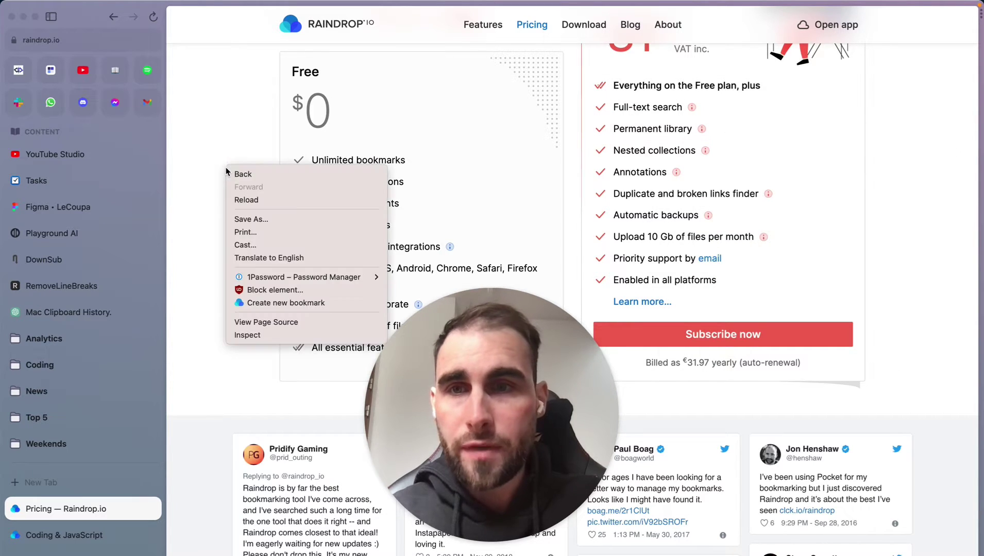
left_click(295, 304)
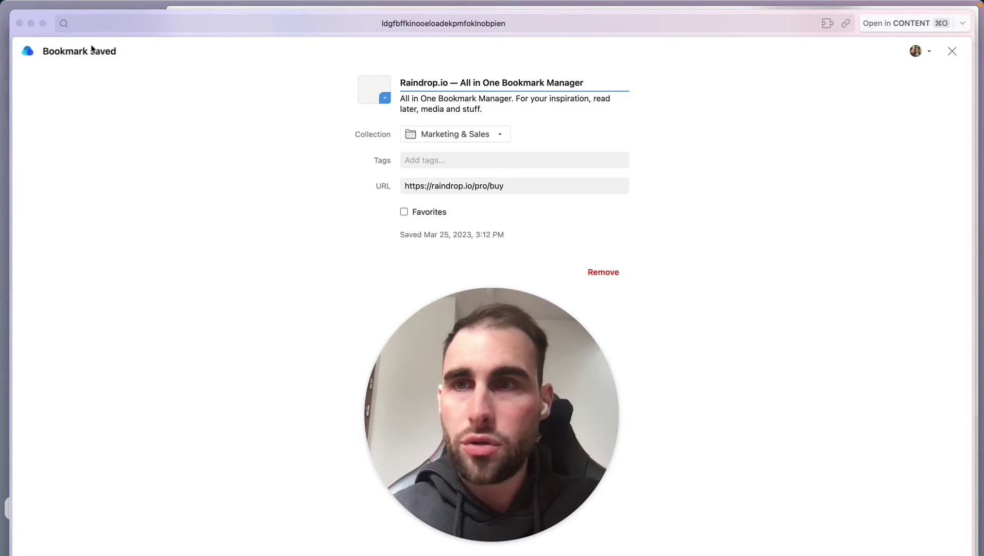
left_click(604, 272)
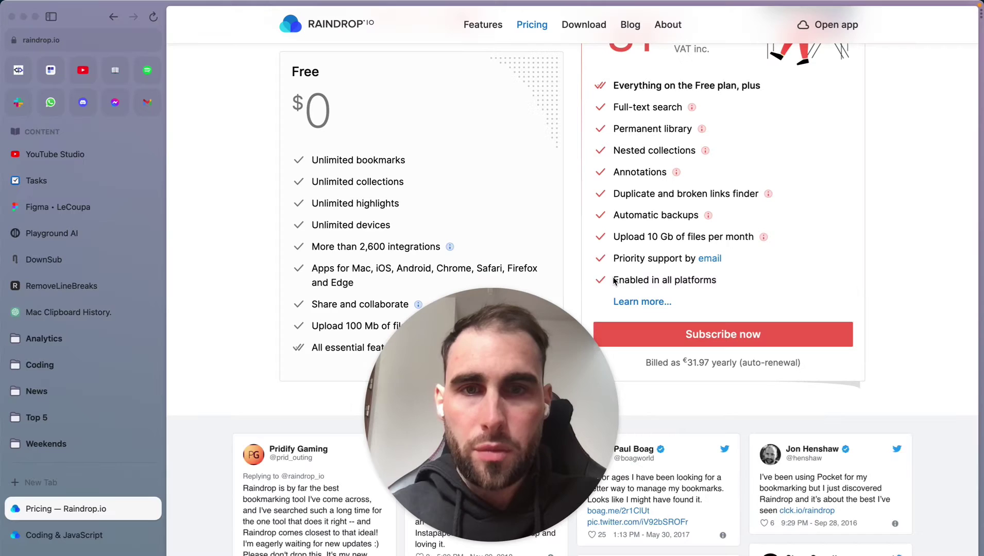
Review the Free plan's feature list, including the details on sharing and collaboration.
scroll(434, 116, "down", 1)
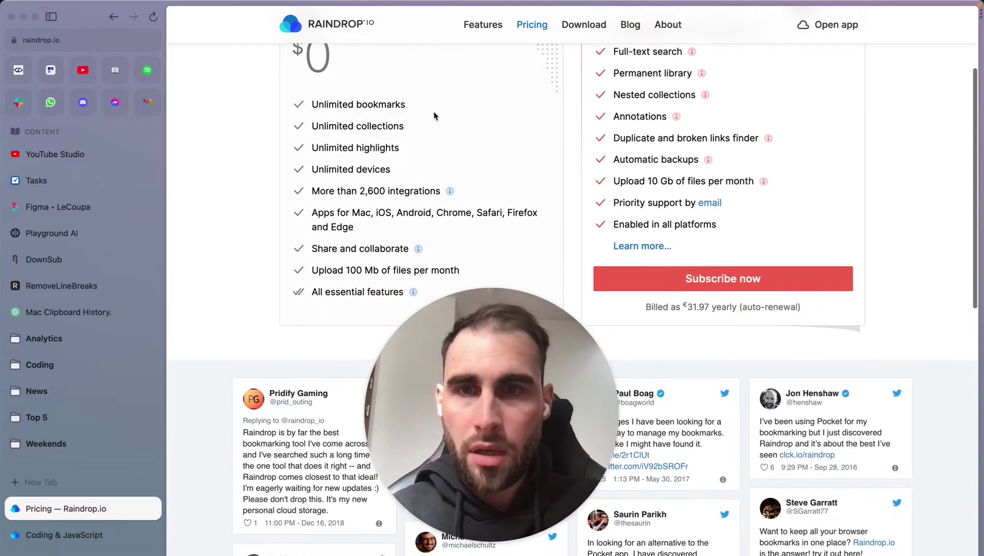
scroll(300, 195, "down", 2)
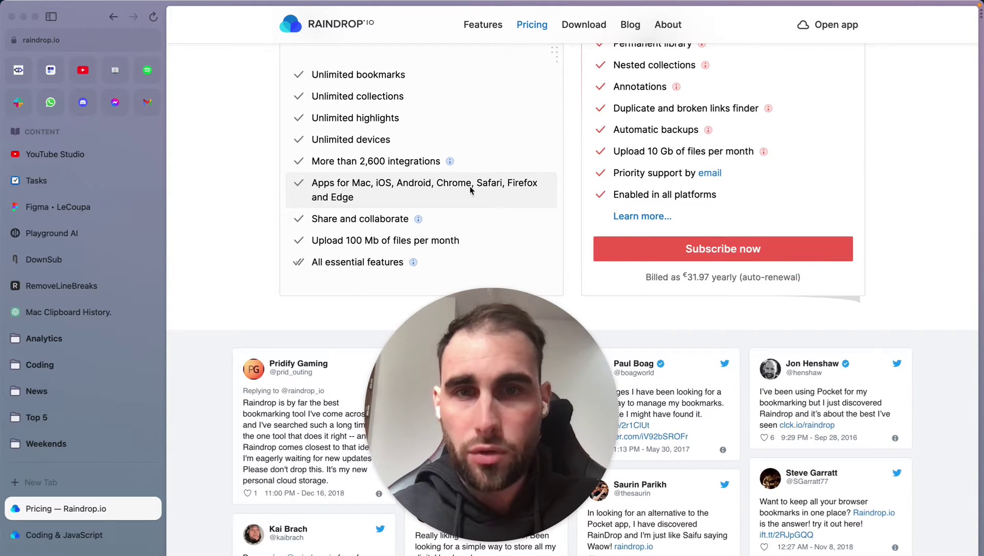
scroll(361, 198, "down", 2)
scroll(491, 187, "up", 4)
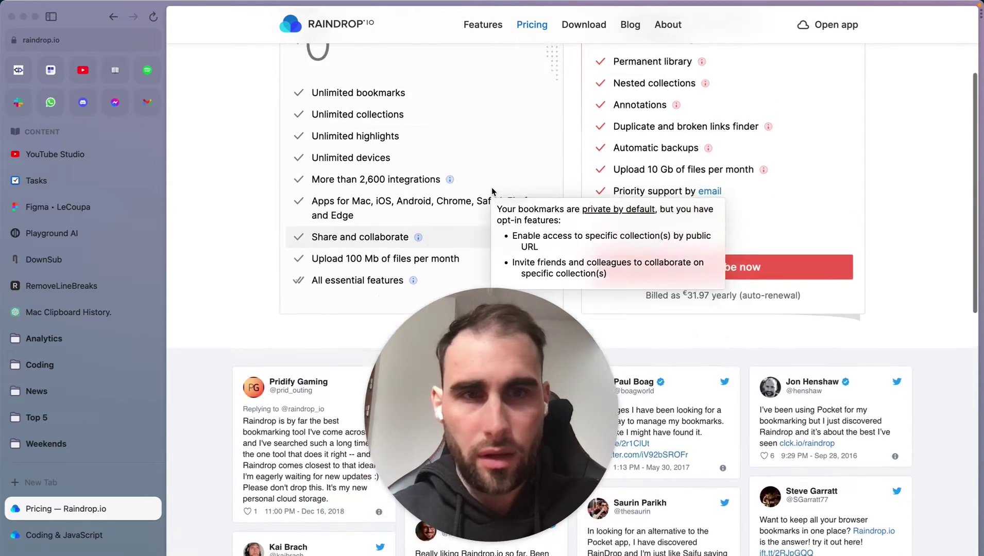
mouse_move(766, 133)
scroll(767, 132, "up", 5)
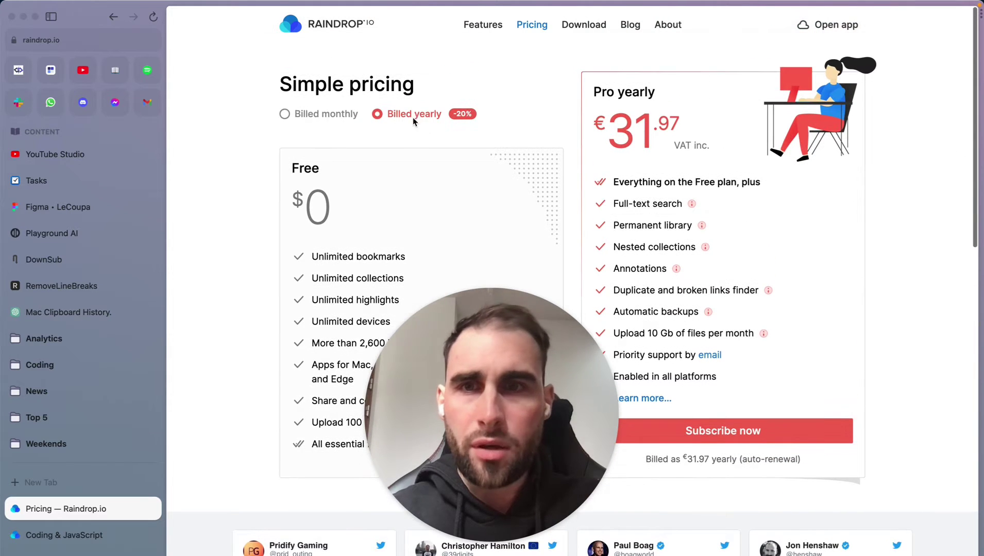
Compare the Pro plan's monthly and yearly billing, and read the details of its nested collections and annotations features.
left_click(341, 116)
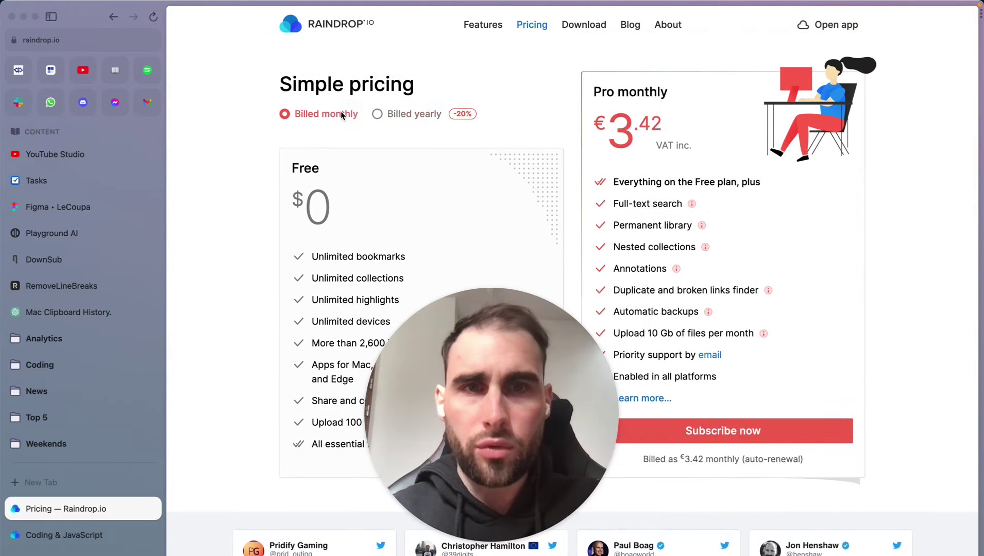
left_click(400, 118)
scroll(695, 200, "down", 3)
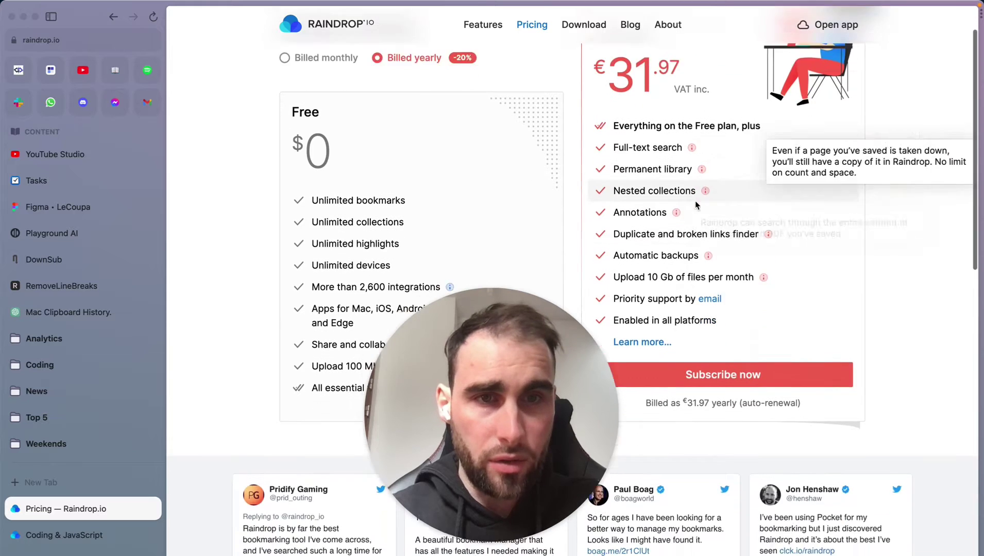
mouse_move(735, 170)
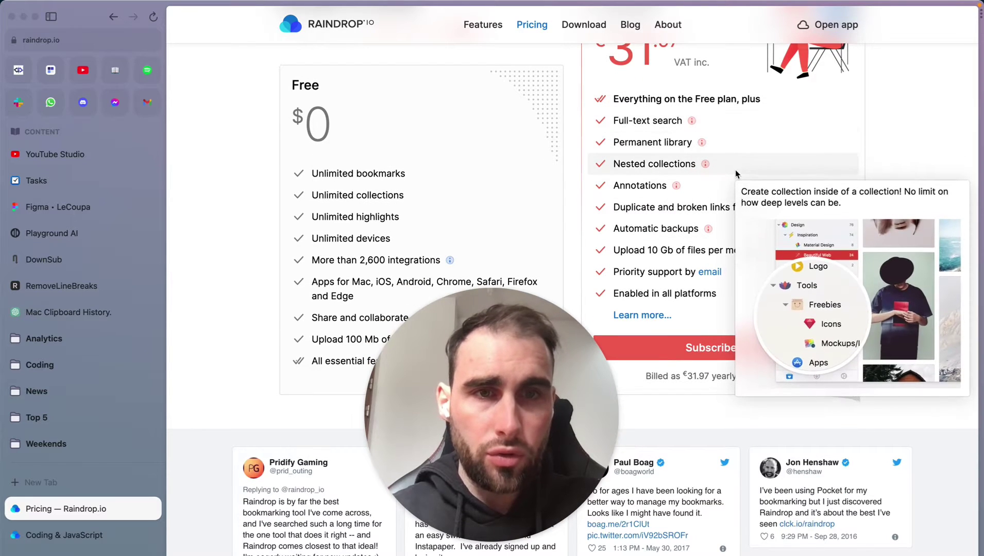
mouse_move(714, 192)
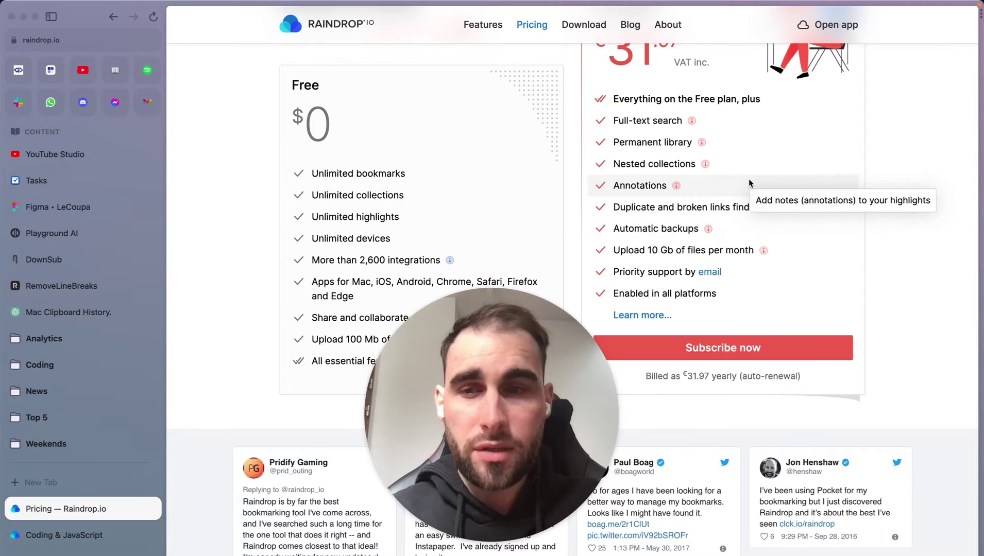
Highlight the passage beginning "module source code lives inside the src directory" in the Module Author Guide, and filter all bookmarks by highlights.
left_click(76, 533)
left_click_drag(705, 365, 829, 354)
right_click(697, 335)
left_click(679, 328)
left_click(946, 305)
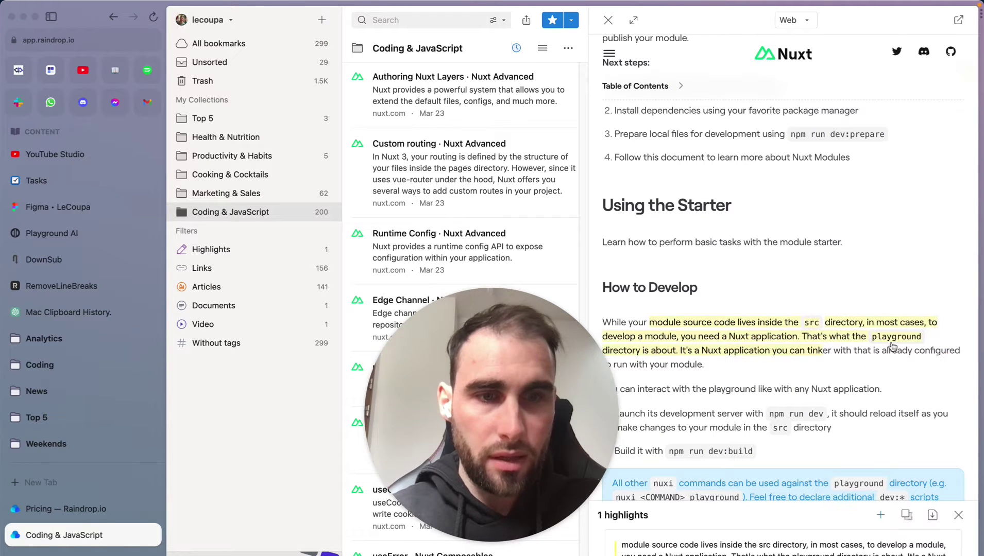
left_click(238, 256)
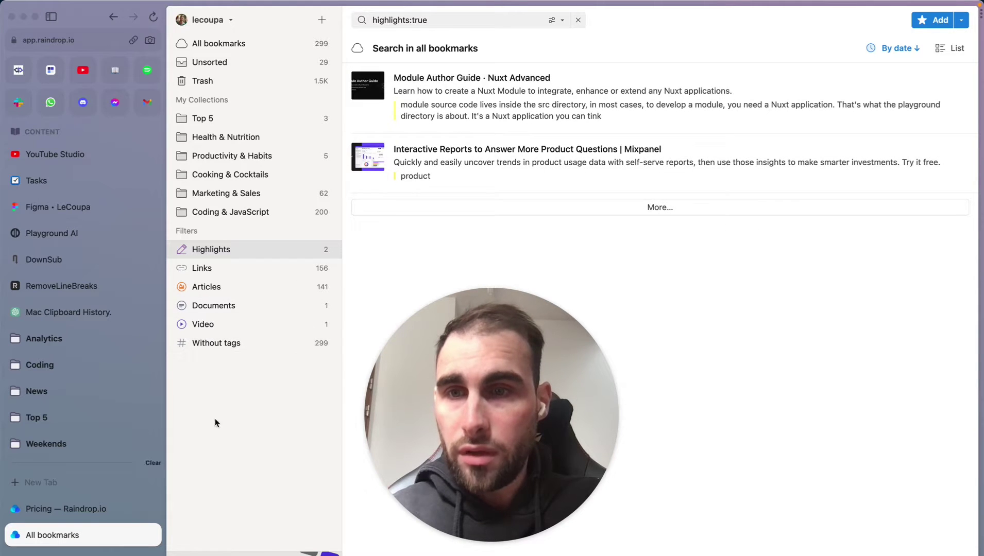
Return to the pricing page and examine the Pro plan's annotations, duplicate and broken links finder, and backup features against the Free plan.
left_click(78, 500)
scroll(794, 180, "up", 2)
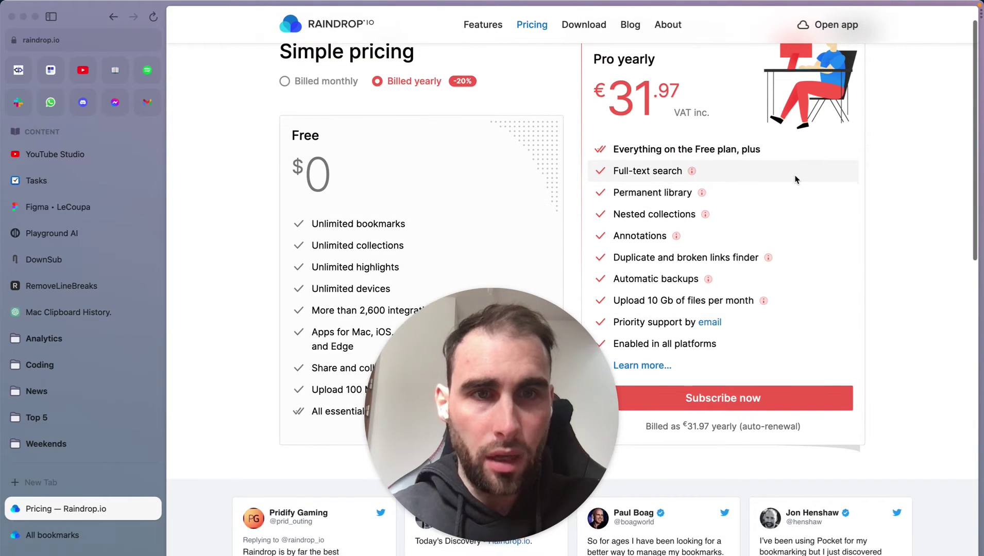
scroll(795, 180, "down", 6)
scroll(795, 179, "up", 4)
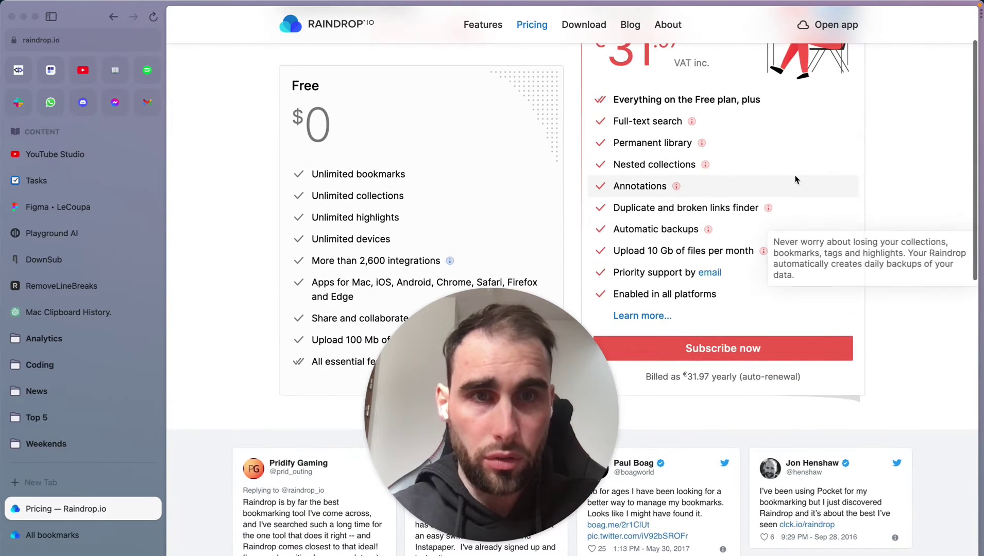
mouse_move(674, 186)
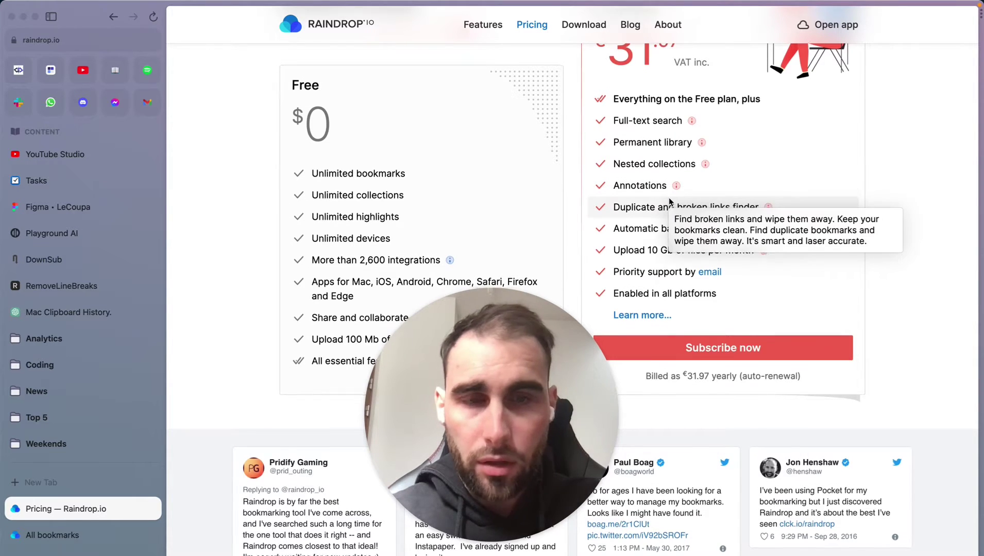
scroll(670, 202, "down", 1)
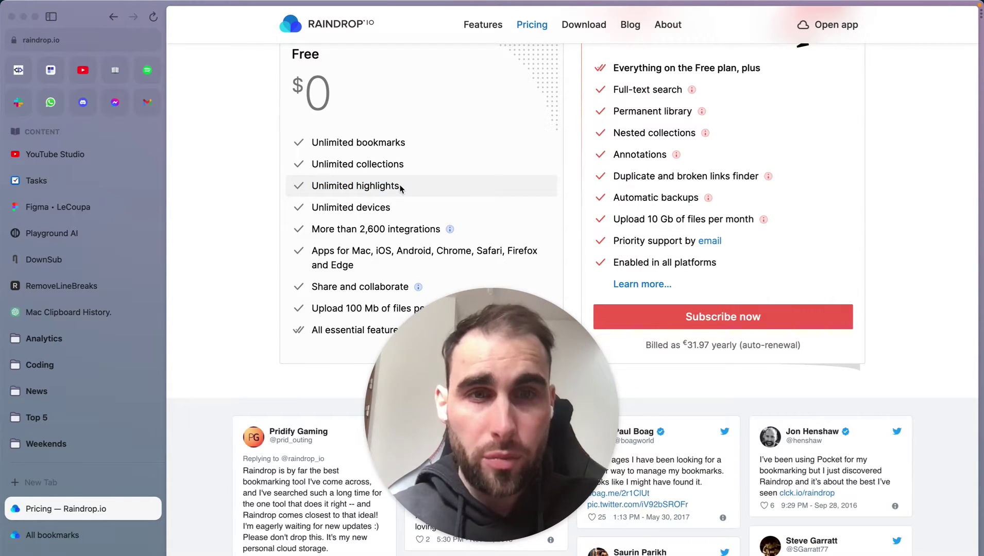
scroll(752, 199, "up", 2)
scroll(753, 199, "down", 2)
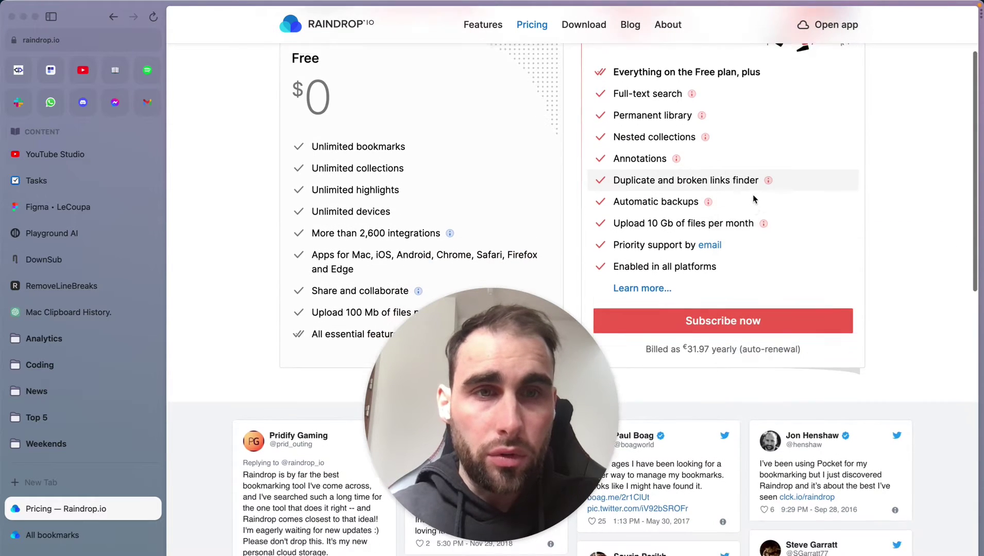
Read the Pro plan's automatic backups and nested collections details, and return to the bookmarks filtered by highlights.
scroll(753, 198, "down", 1)
mouse_move(655, 168)
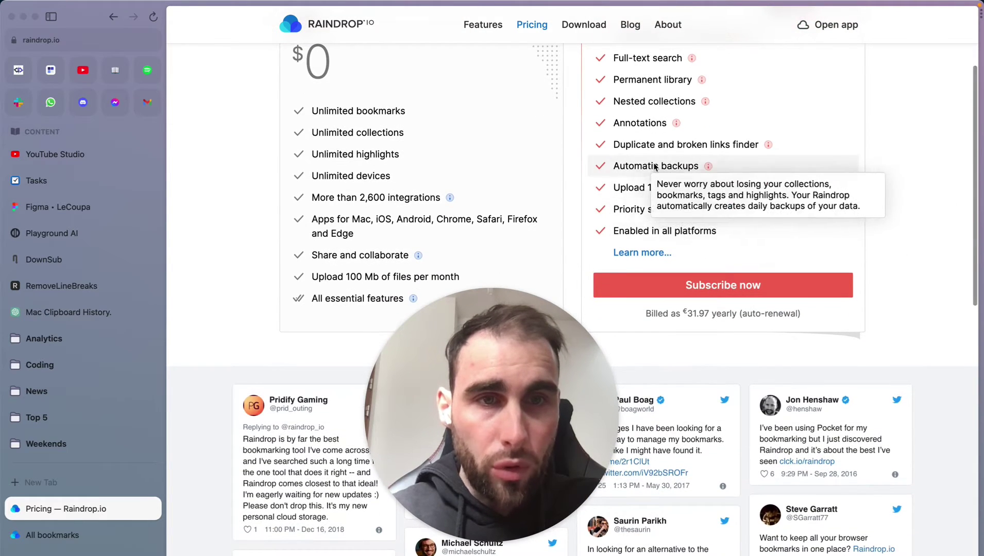
scroll(759, 198, "up", 3)
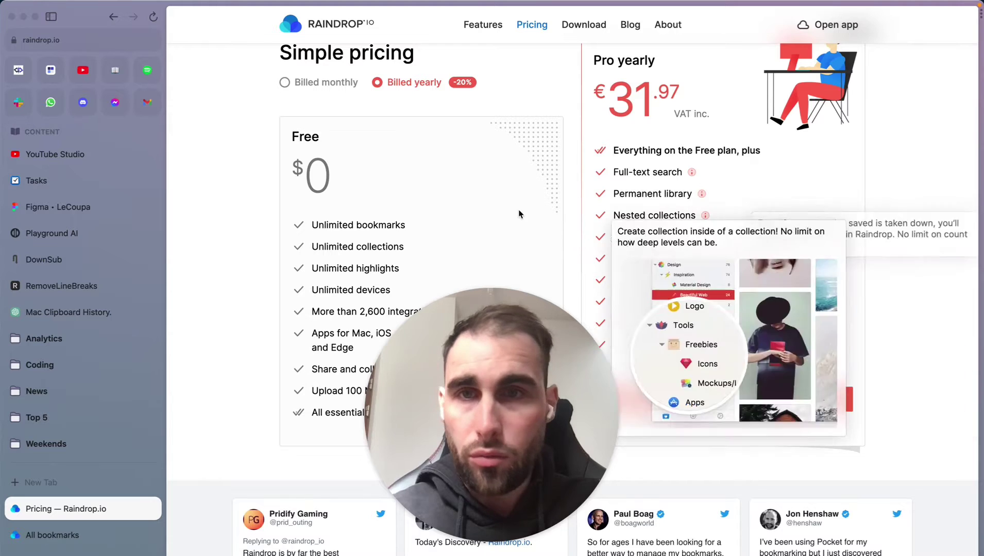
left_click(87, 535)
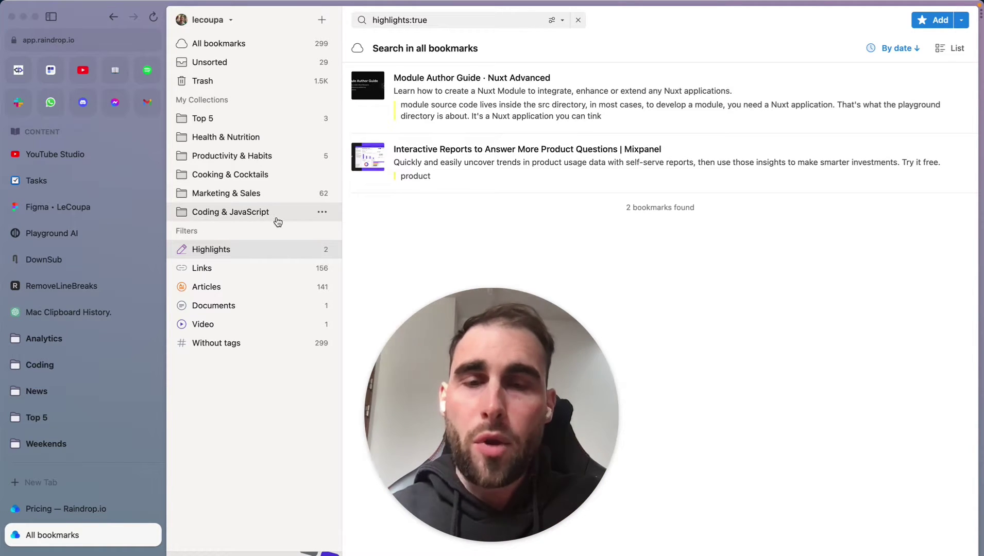
Switch to the resilience.club habit tracker and review the YT habits under After Work & Brain with their recent daily history.
left_click(19, 77)
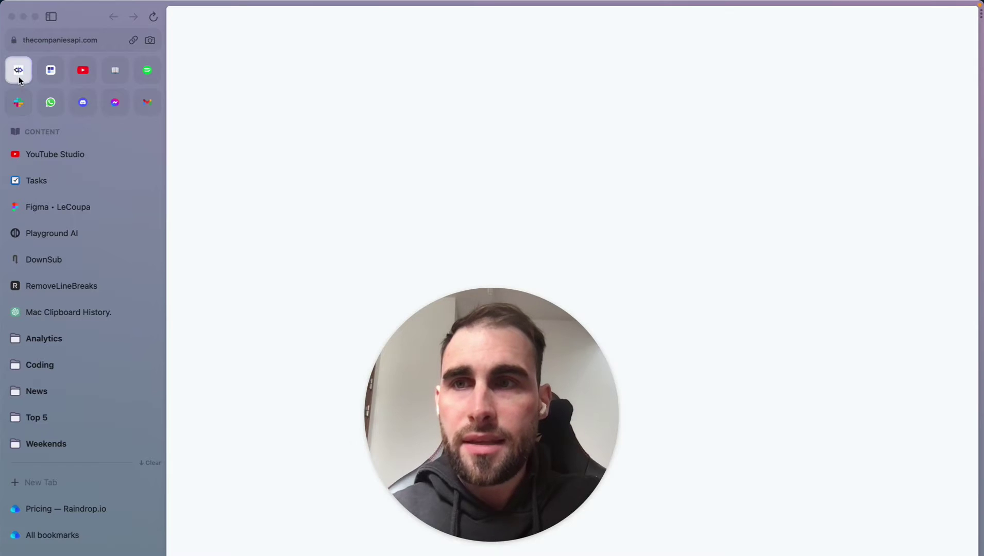
left_click(51, 70)
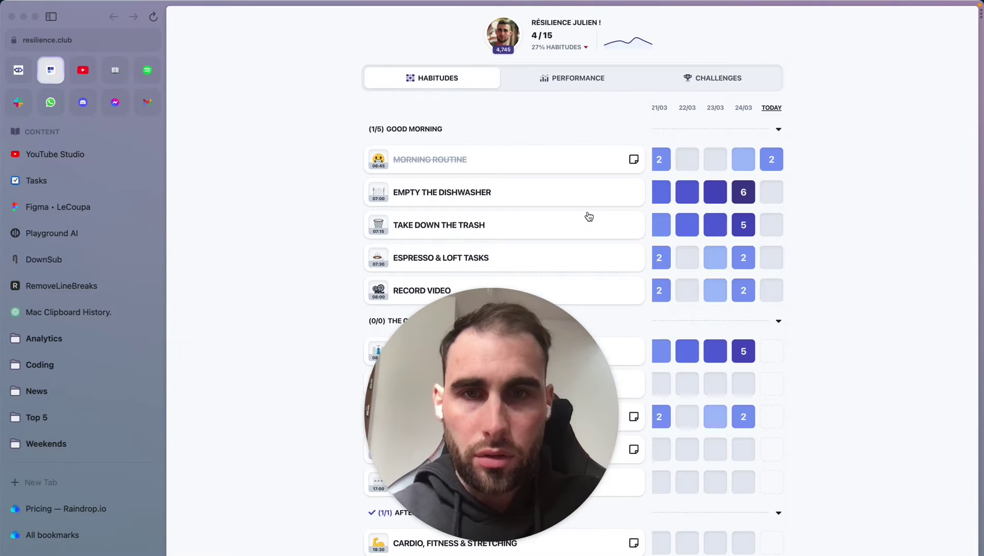
scroll(589, 216, "down", 5)
scroll(589, 216, "down", 5)
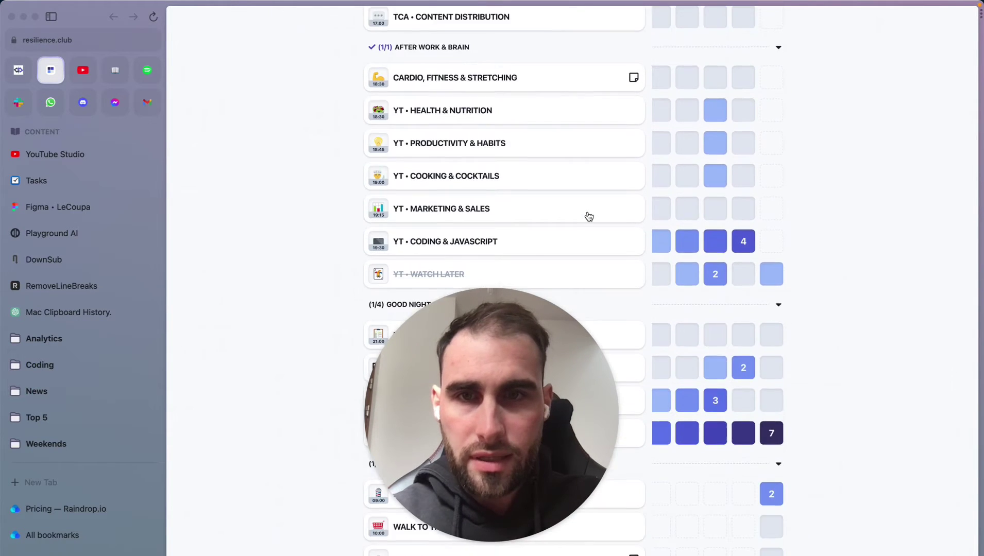
scroll(753, 159, "up", 1)
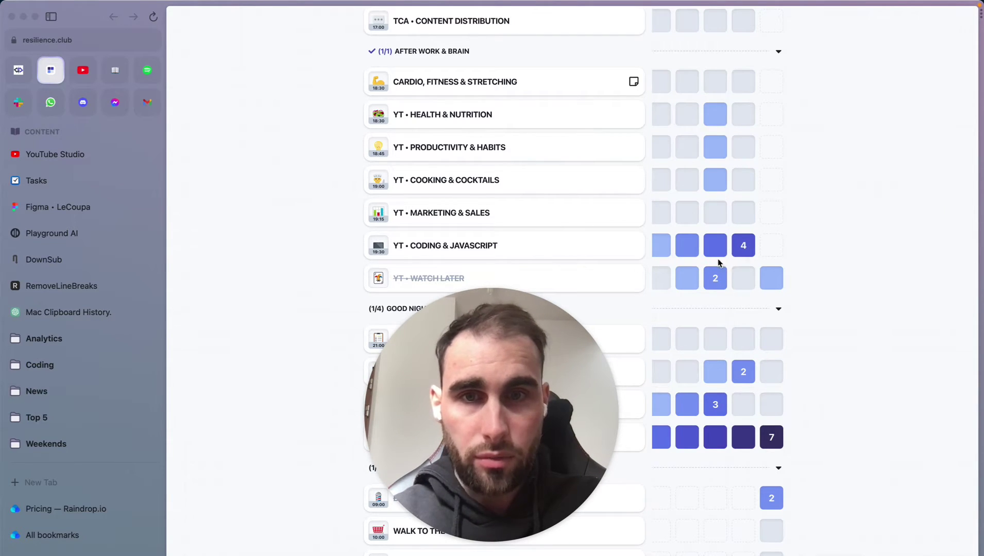
scroll(701, 256, "left", 3)
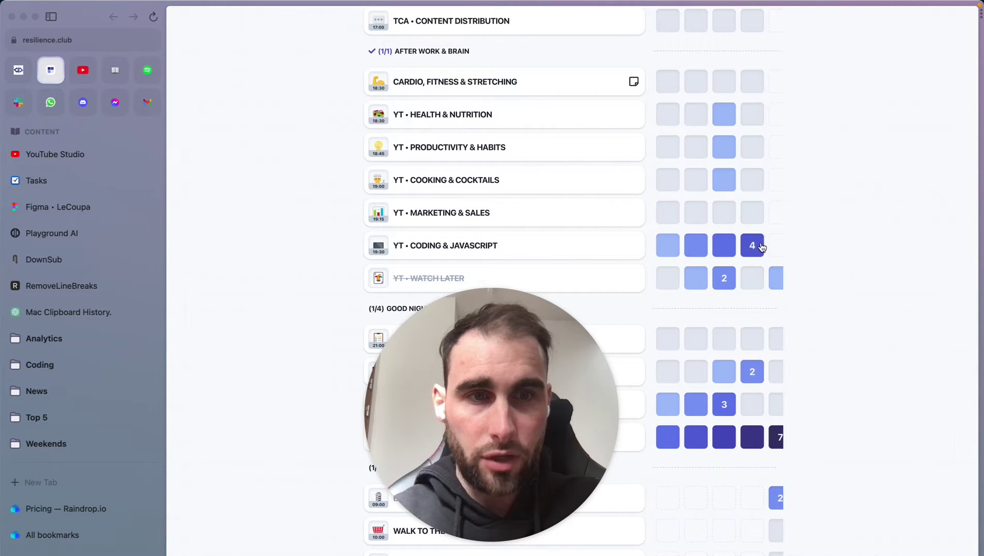
scroll(759, 247, "up", 2)
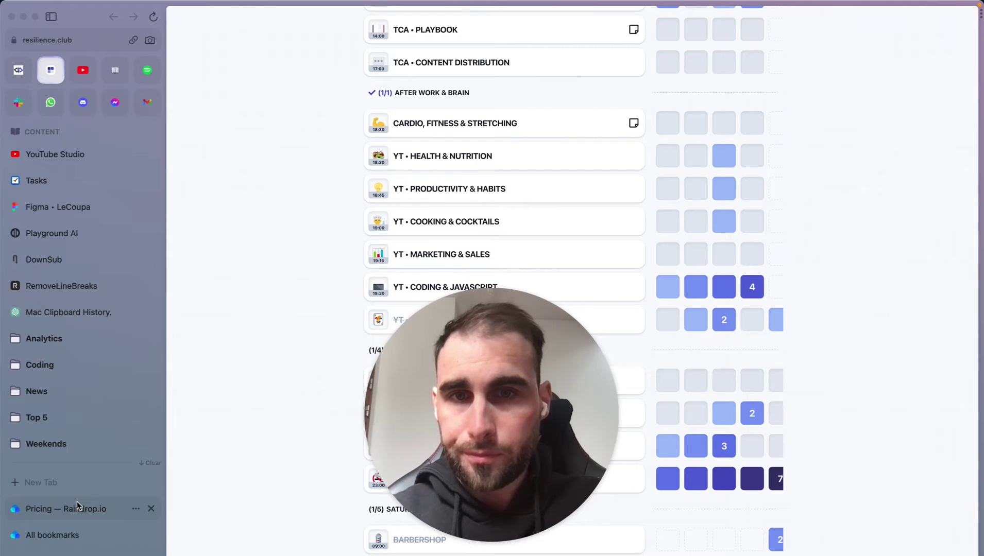
Revisit the Raindrop.io pricing page, and open the Marketing & Sales collection in the bookmarks app.
left_click(76, 502)
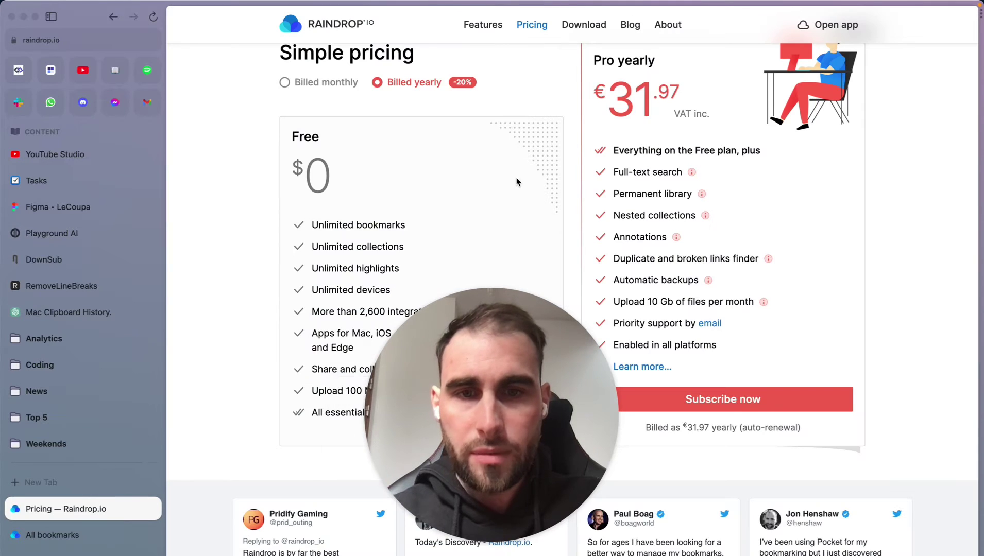
left_click(72, 539)
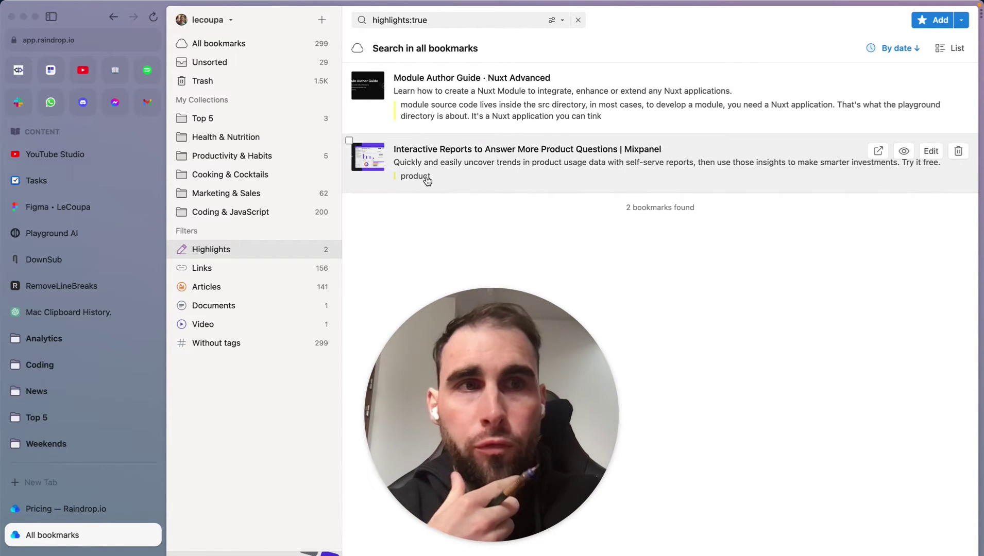
left_click(231, 194)
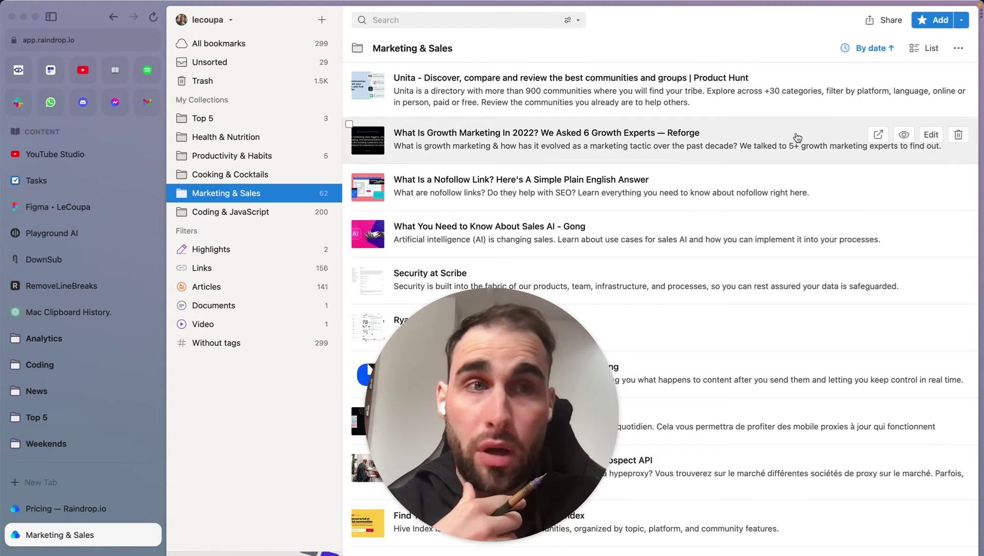
Check the extra options for adding items and for managing the Marketing & Sales collection.
left_click(961, 20)
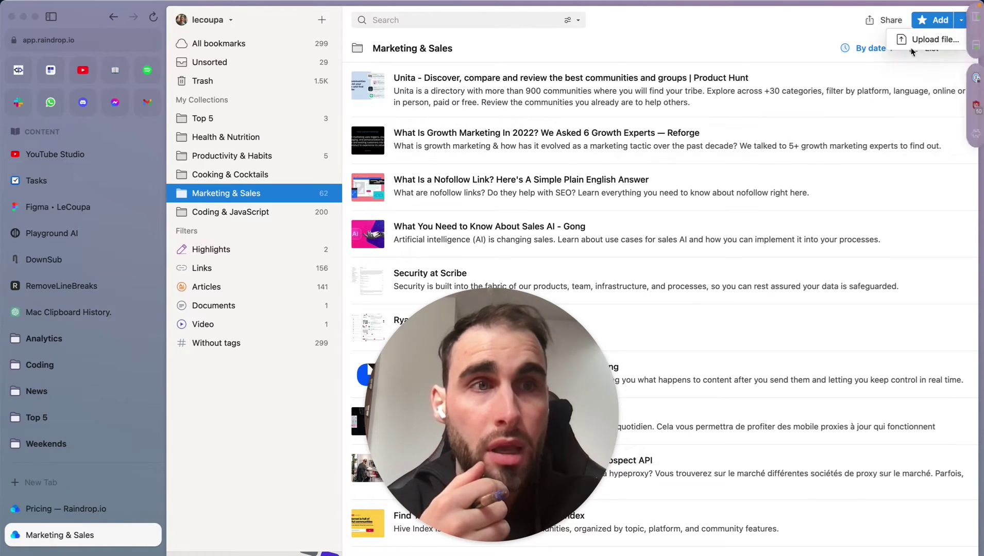
left_click(961, 22)
left_click(722, 30)
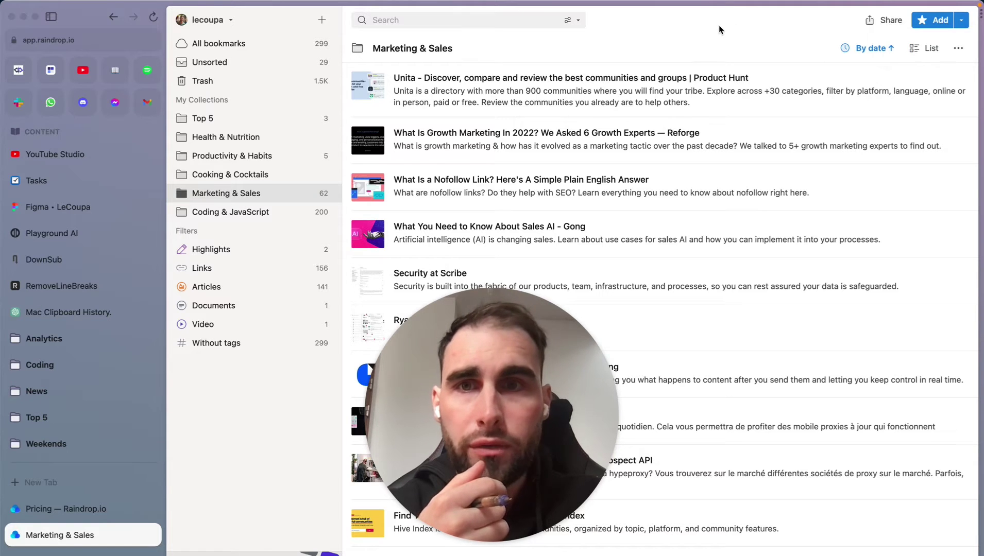
mouse_move(944, 81)
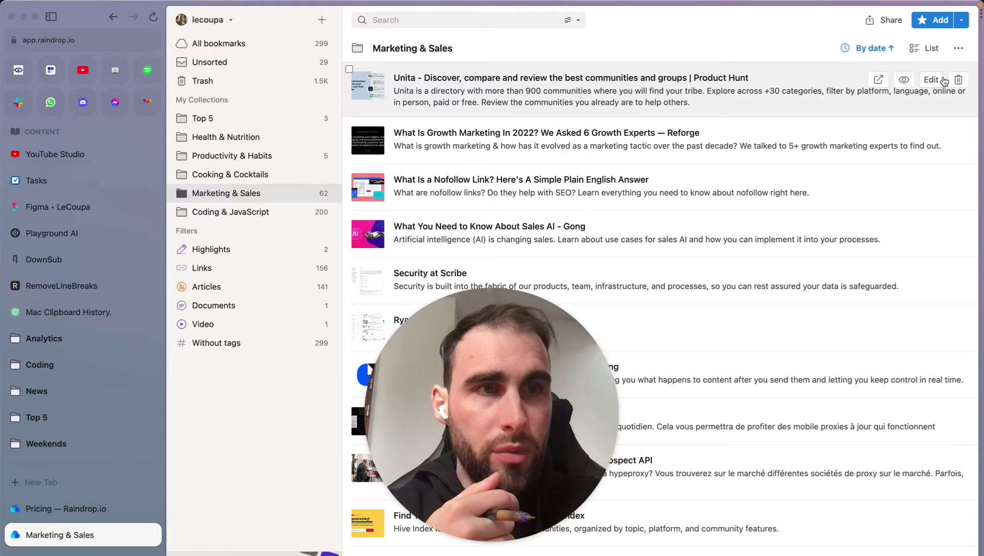
left_click(957, 52)
left_click(956, 53)
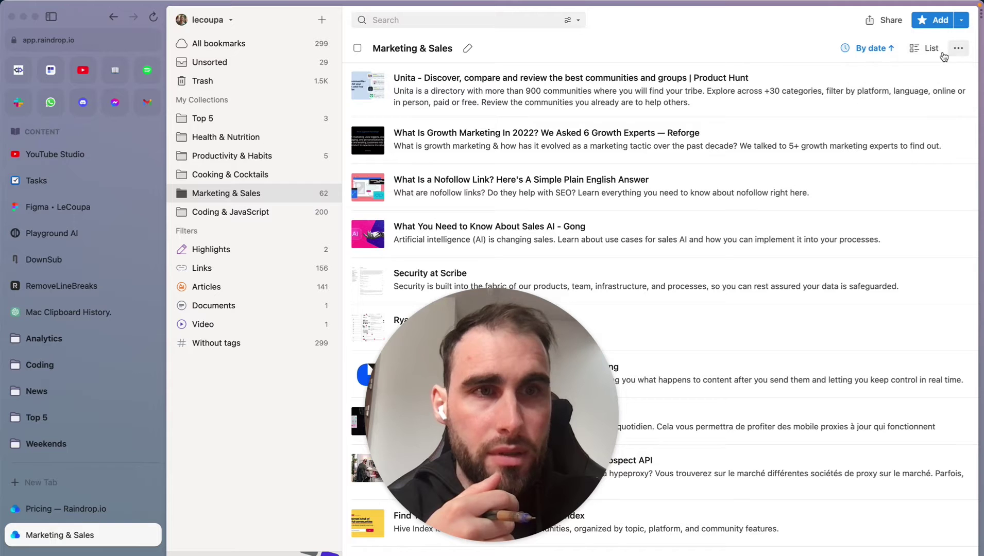
left_click(466, 49)
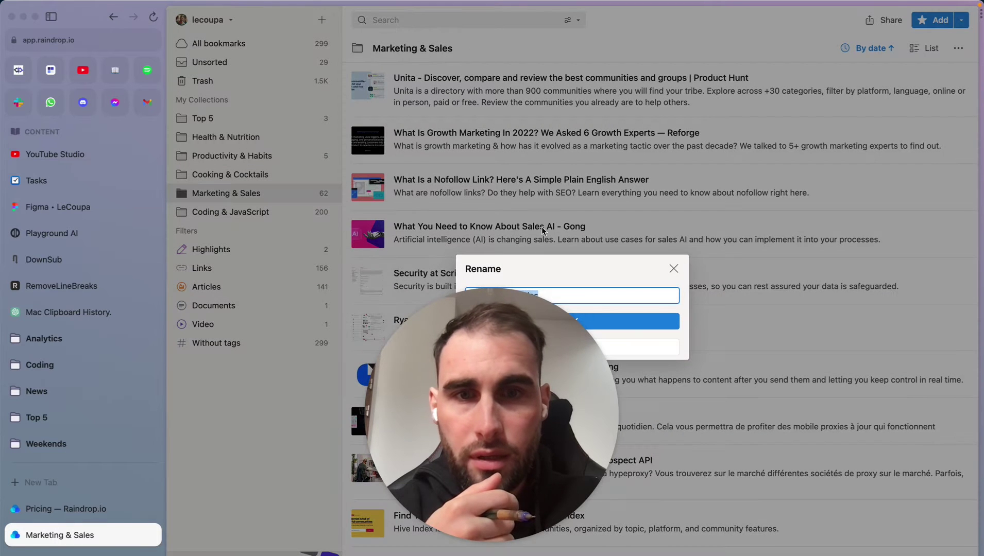
left_click_drag(435, 352, 550, 355)
left_click(591, 81)
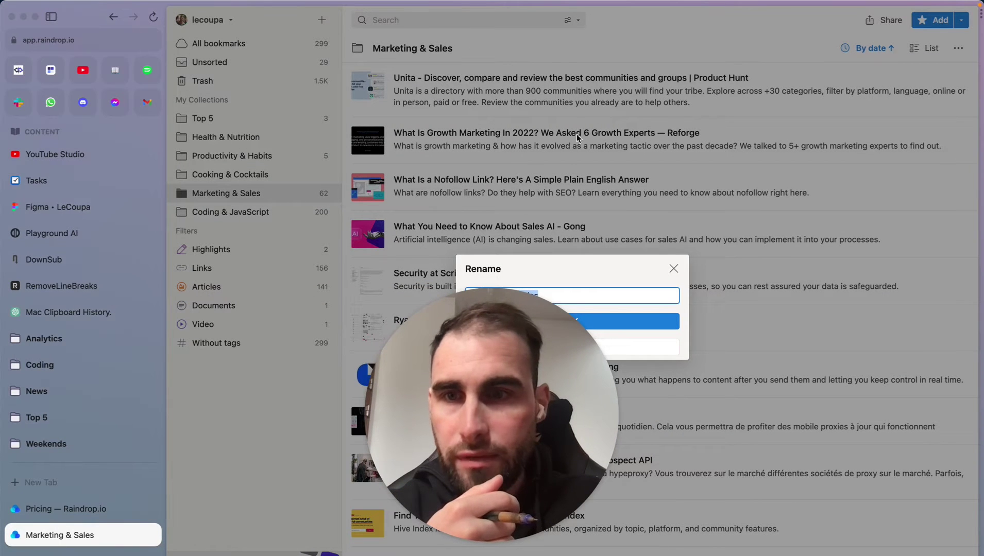
left_click(673, 268)
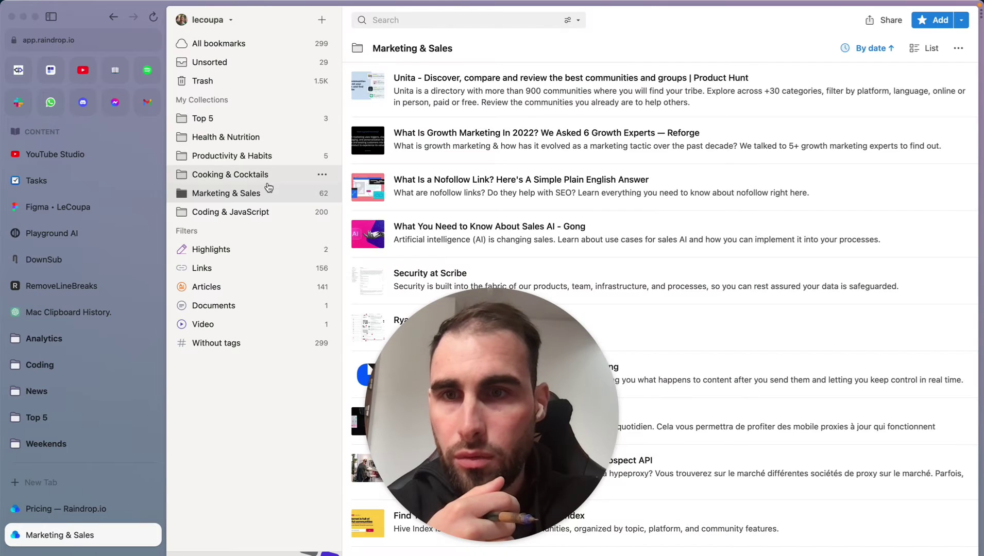
Examine the public page and collaboration sharing settings of the Marketing & Sales collection without sending any invites.
right_click(254, 195)
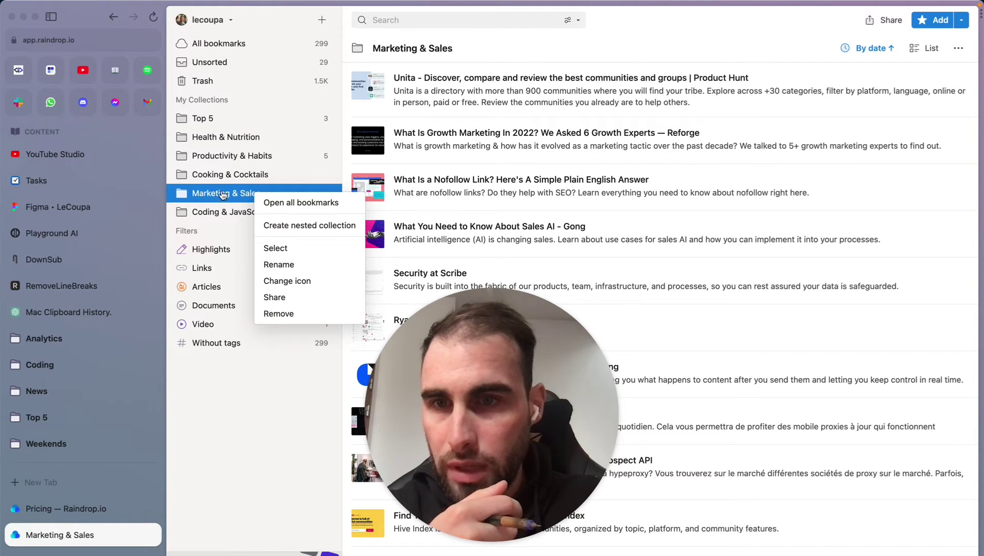
left_click(249, 199)
right_click(249, 199)
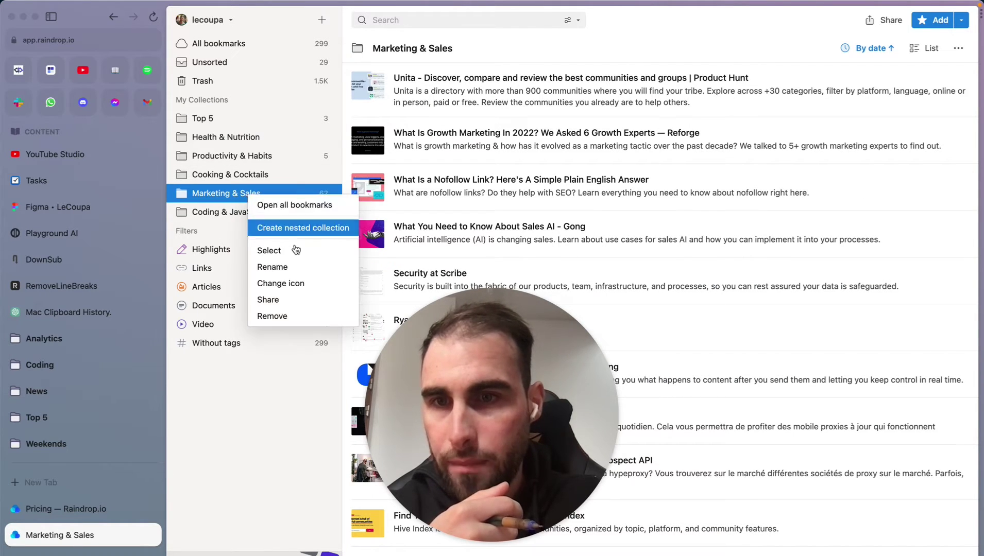
left_click(291, 301)
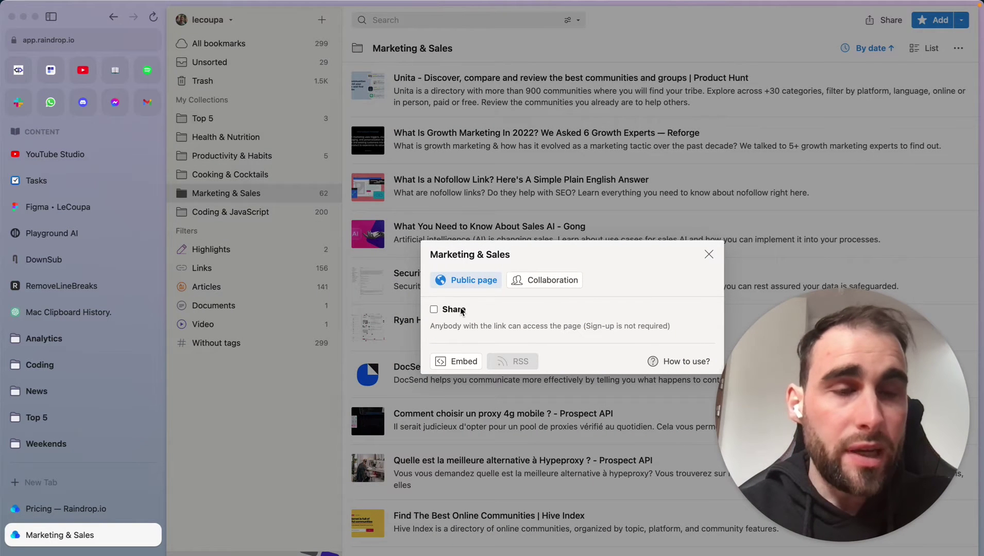
left_click(559, 279)
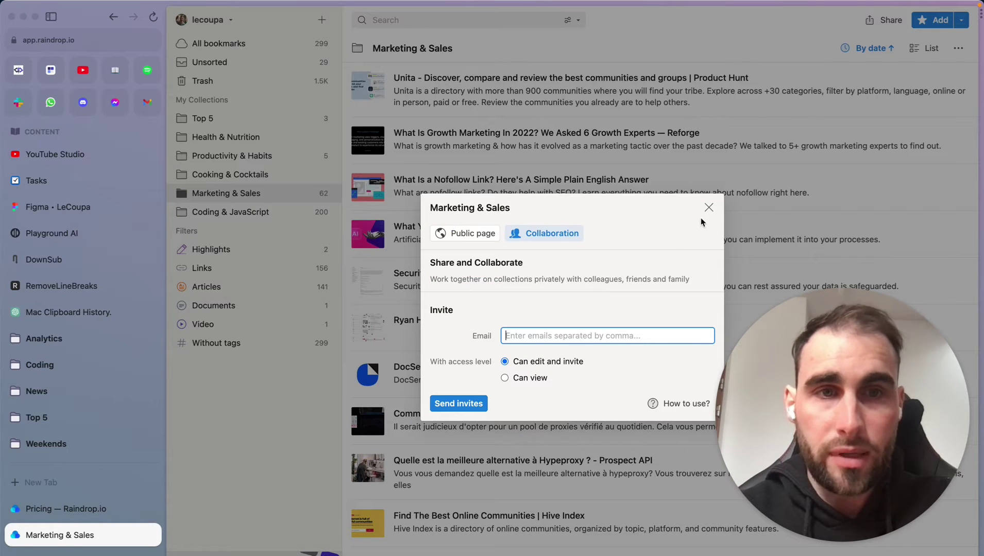
left_click(709, 208)
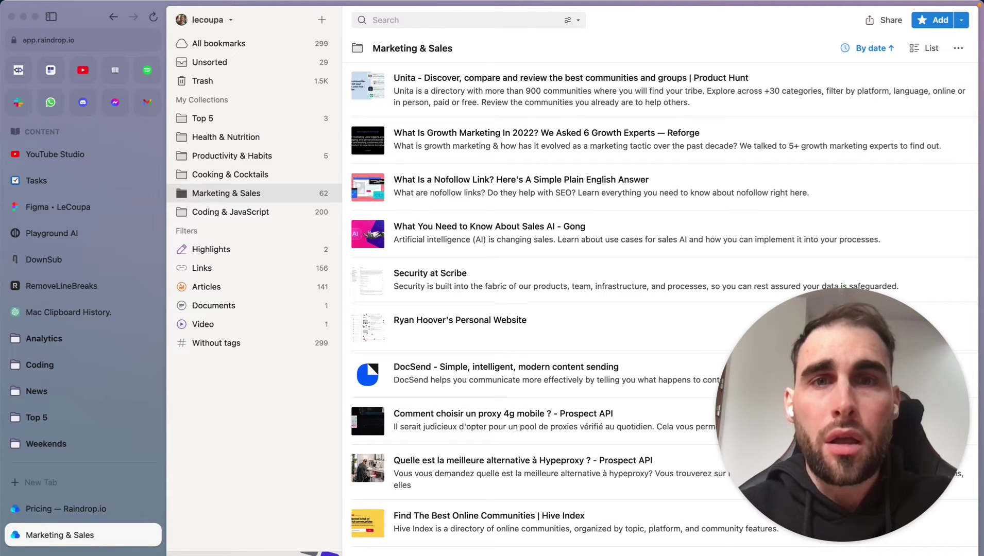
Sort the Marketing & Sales collection by Sites (A-Z) and look through the reordered bookmarks.
left_click(873, 48)
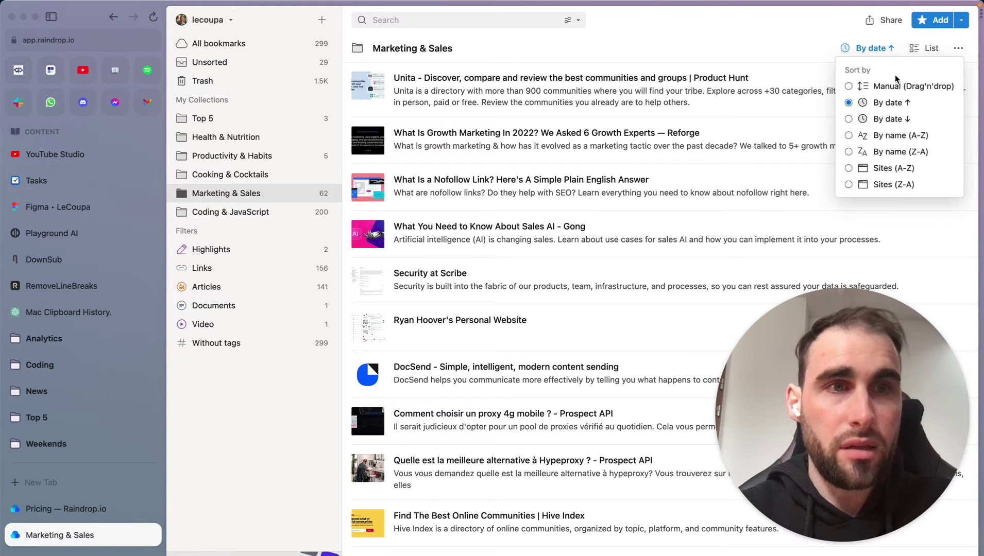
left_click(892, 168)
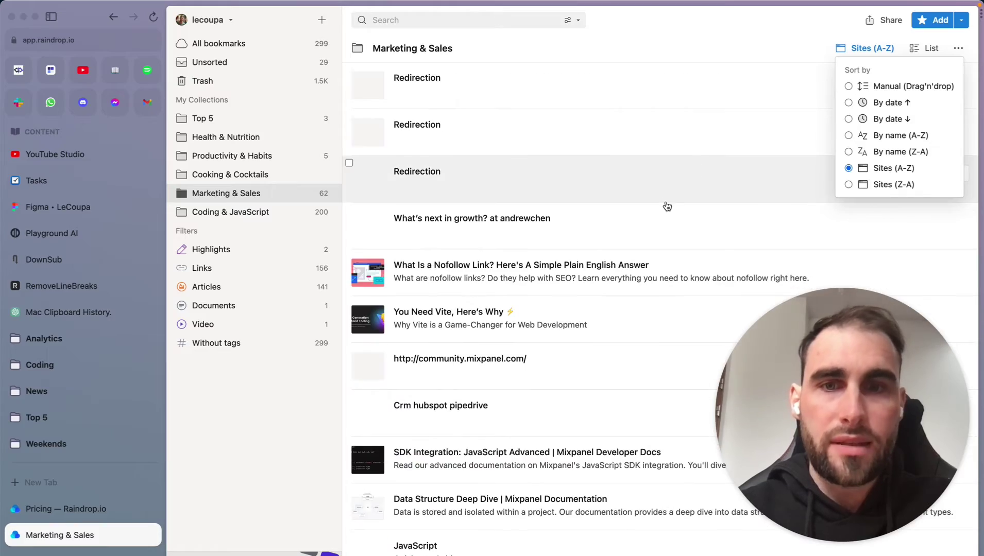
scroll(667, 206, "down", 4)
scroll(666, 206, "down", 10)
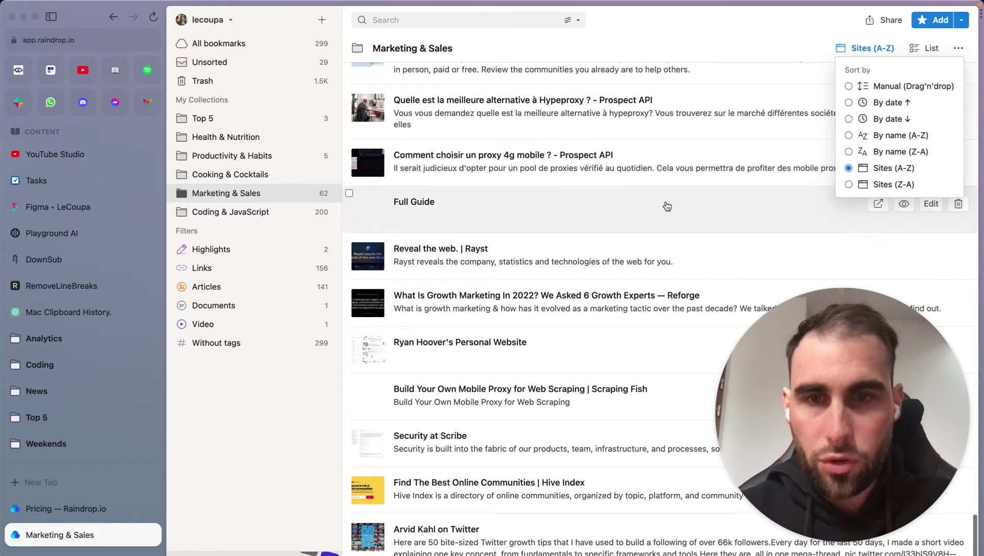
Open the Coding & JavaScript collection, check its sort options, and browse its bookmarks ordered by Sites (A-Z).
left_click(287, 210)
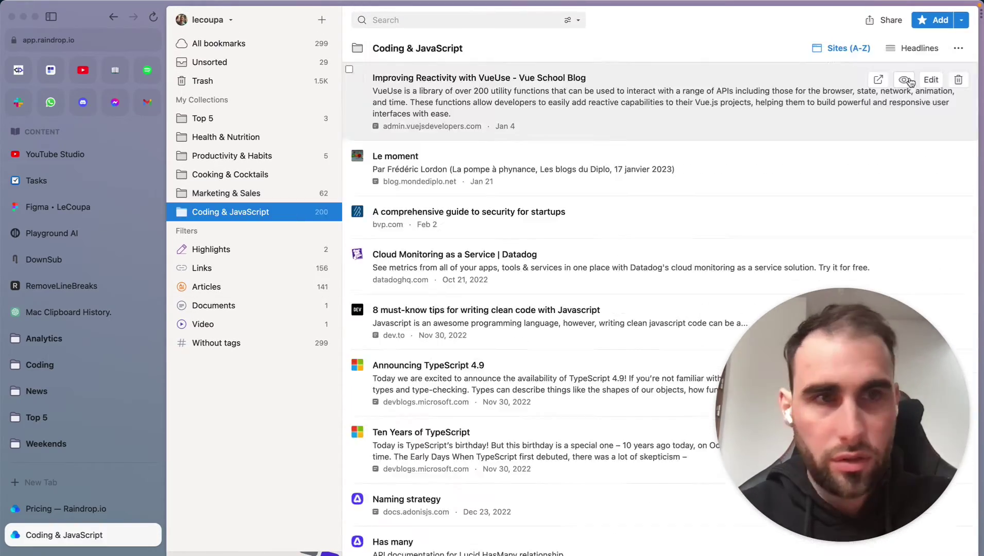
left_click(849, 48)
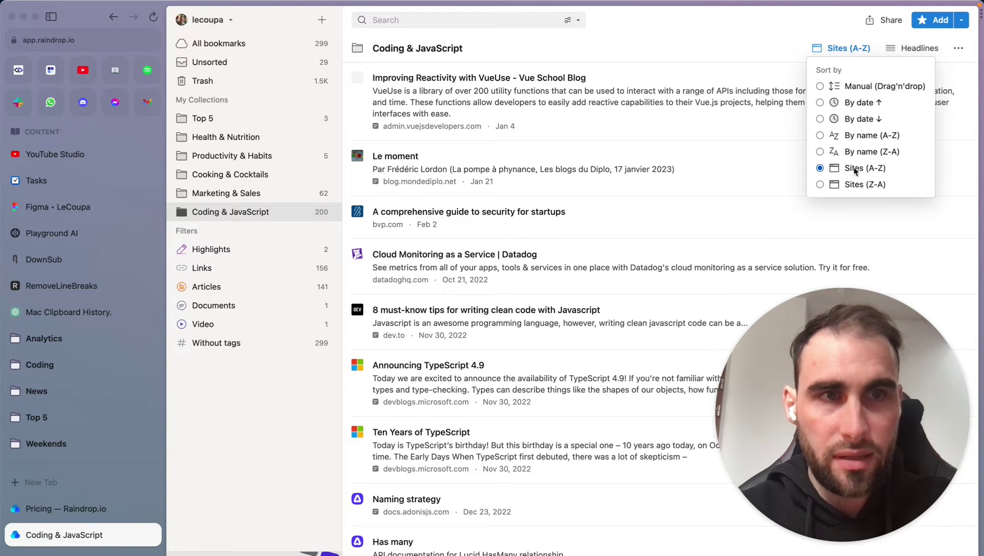
left_click(749, 173)
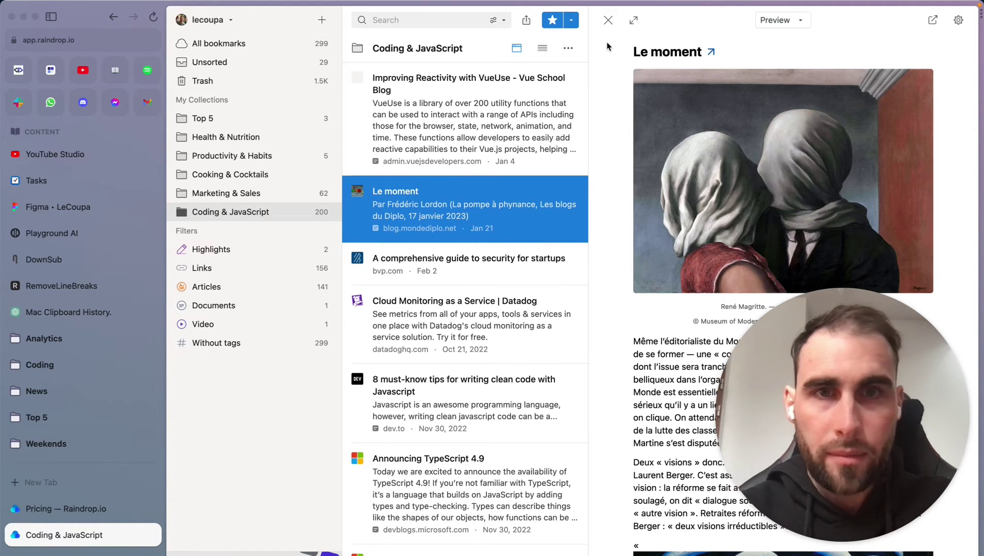
left_click(608, 20)
scroll(492, 231, "down", 15)
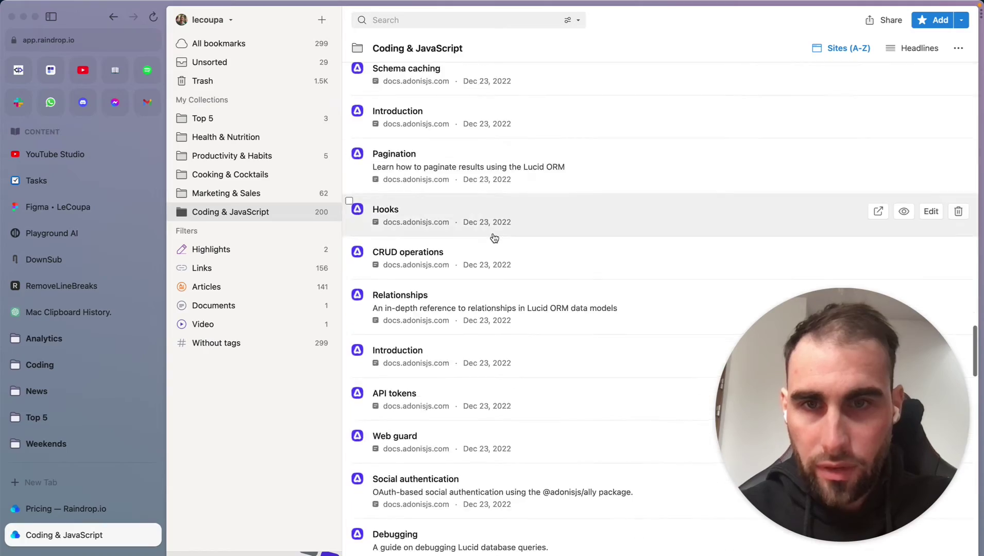
scroll(463, 99, "up", 10)
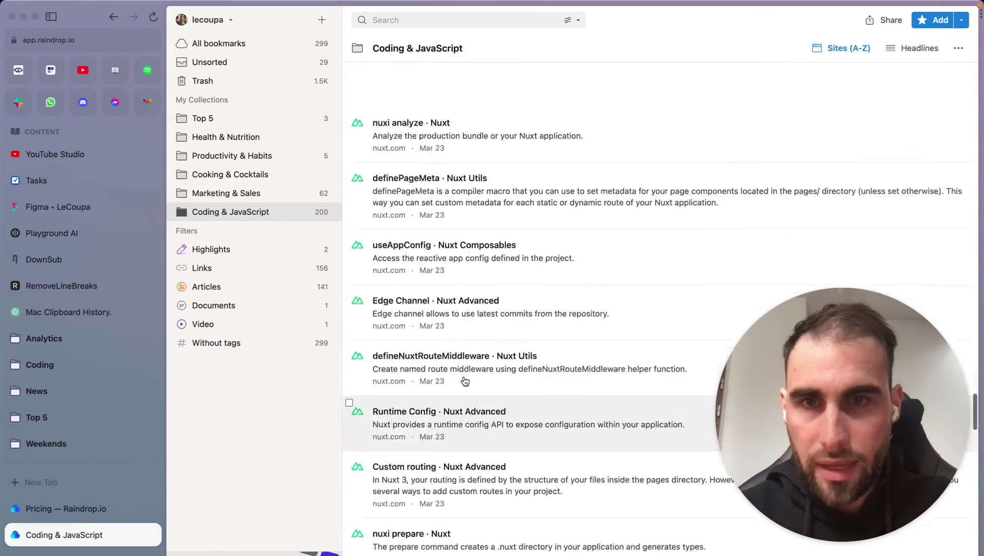
scroll(387, 163, "down", 20)
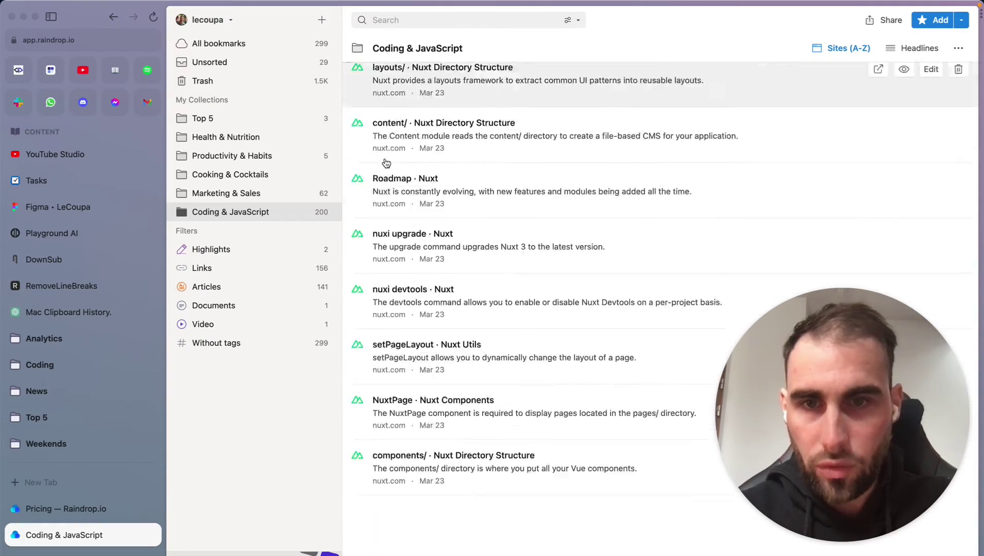
scroll(386, 162, "up", 15)
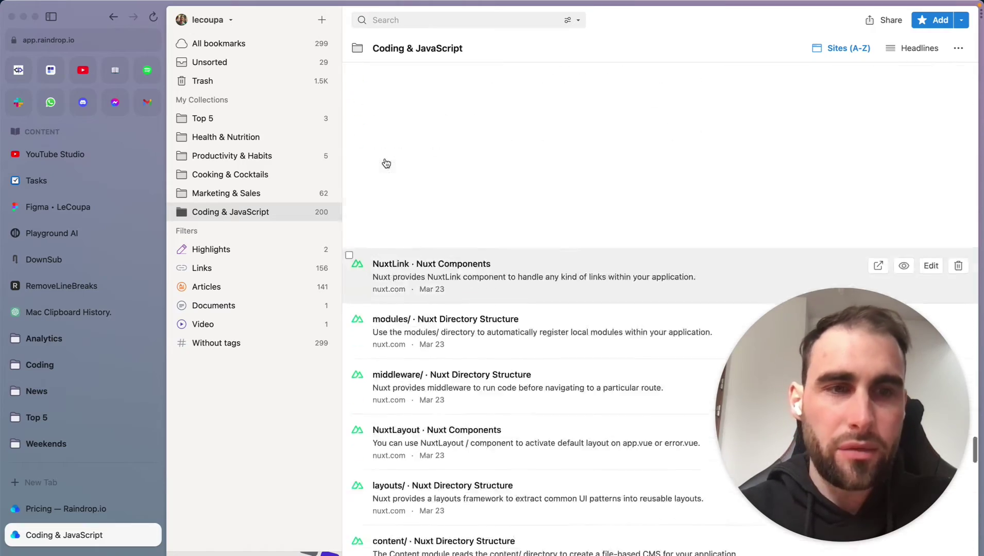
scroll(386, 162, "up", 20)
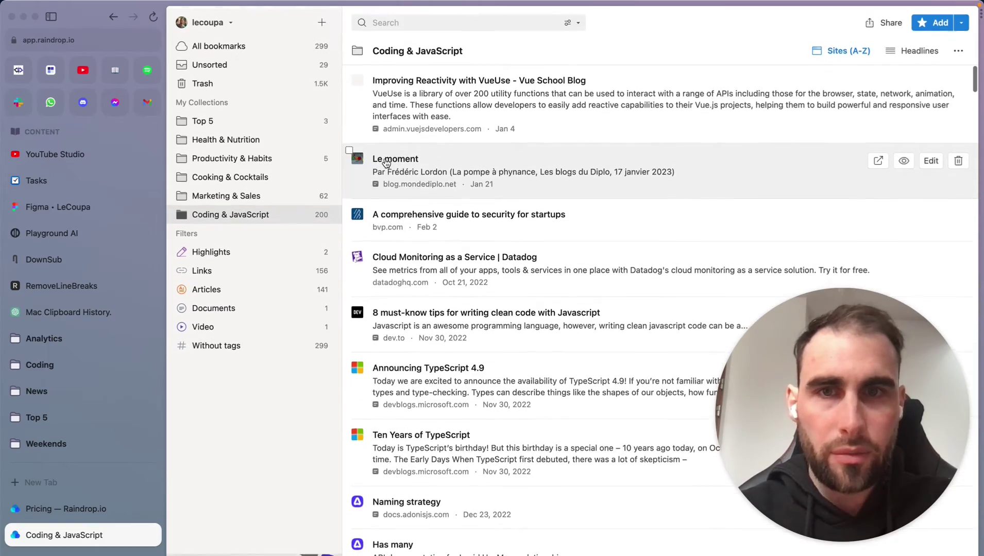
Sort the Coding & JavaScript collection by ascending date and look through the reordered bookmarks.
left_click(853, 48)
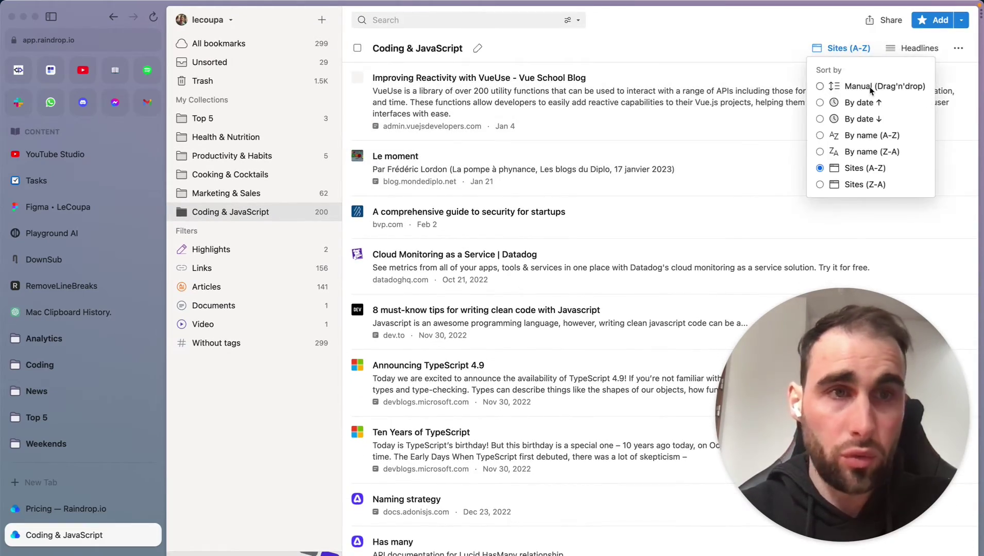
left_click(863, 105)
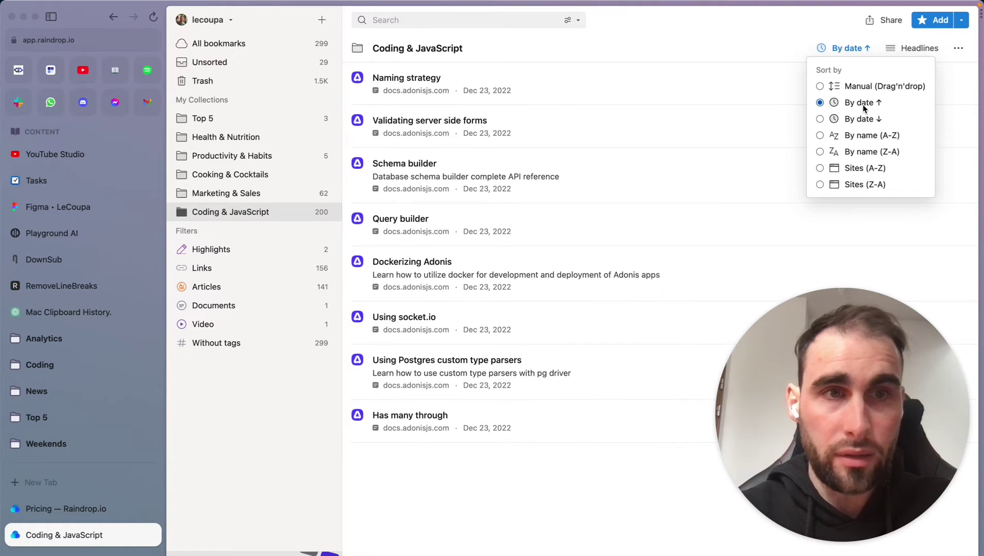
scroll(775, 117, "down", 3)
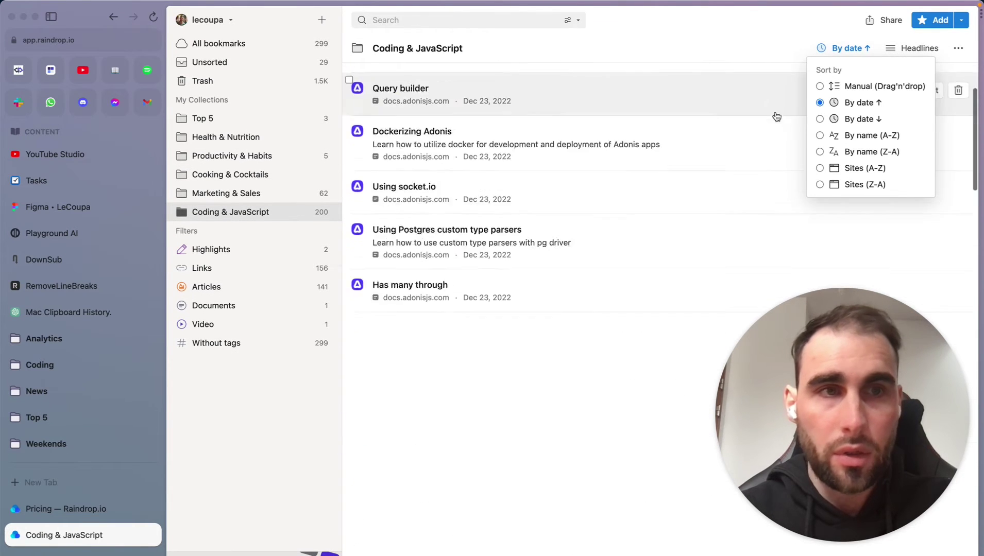
scroll(775, 117, "up", 3)
Check the Coding & JavaScript collection's management options, and reopen the collection after a look at Marketing & Sales.
left_click(959, 54)
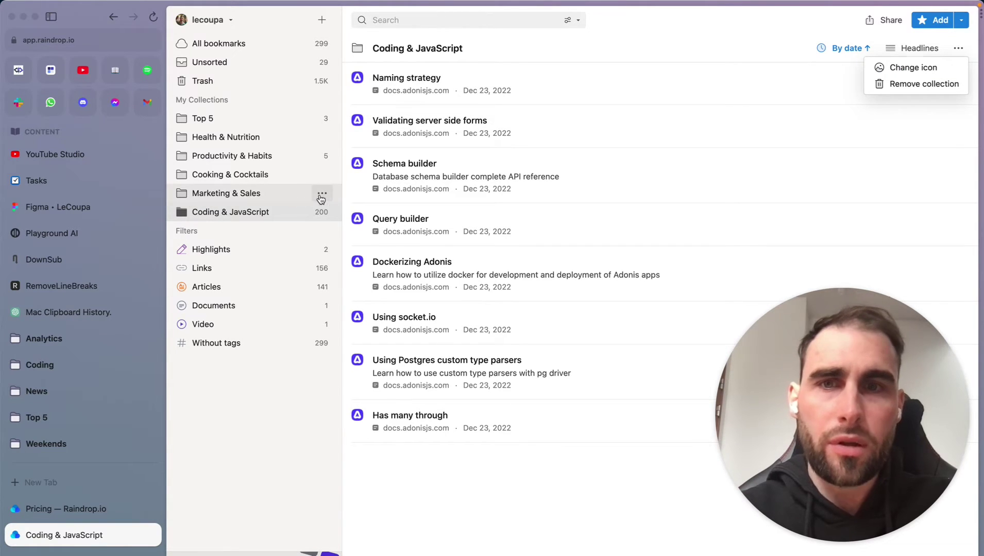
left_click(318, 195)
left_click(263, 196)
left_click(252, 216)
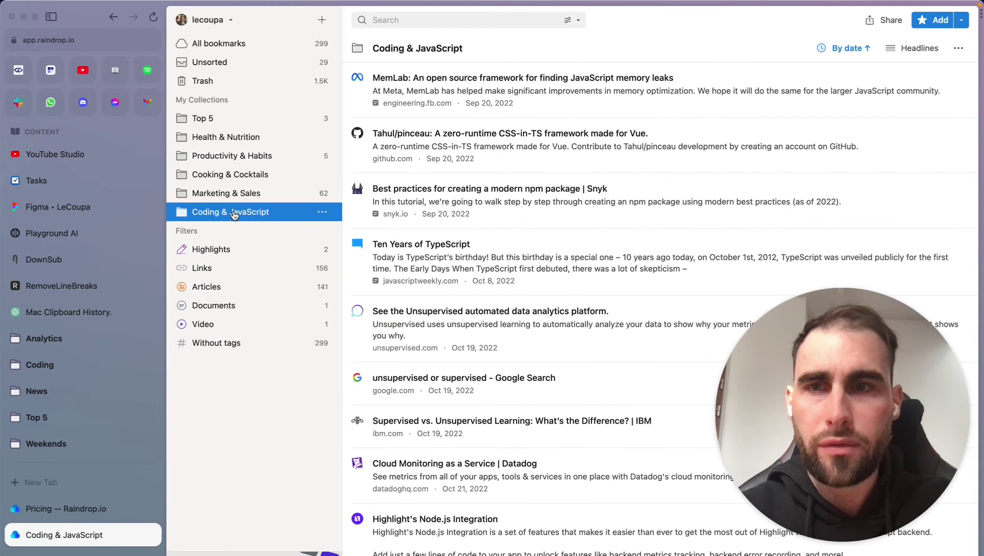
left_click_drag(251, 215, 234, 196)
left_click(569, 339)
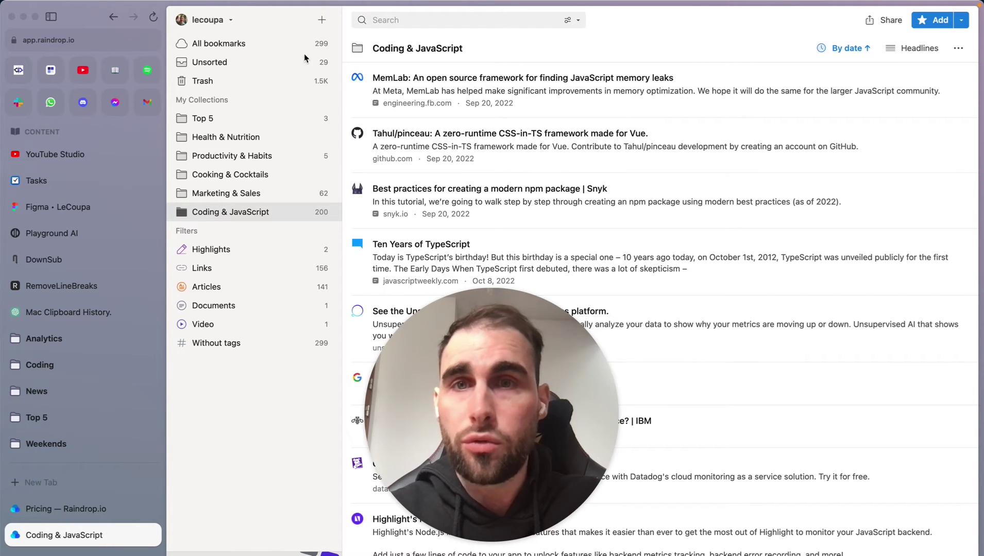
Preview the pinceau CSS-in-TS bookmark as a web page and open its editing form at the tags field.
left_click(781, 123)
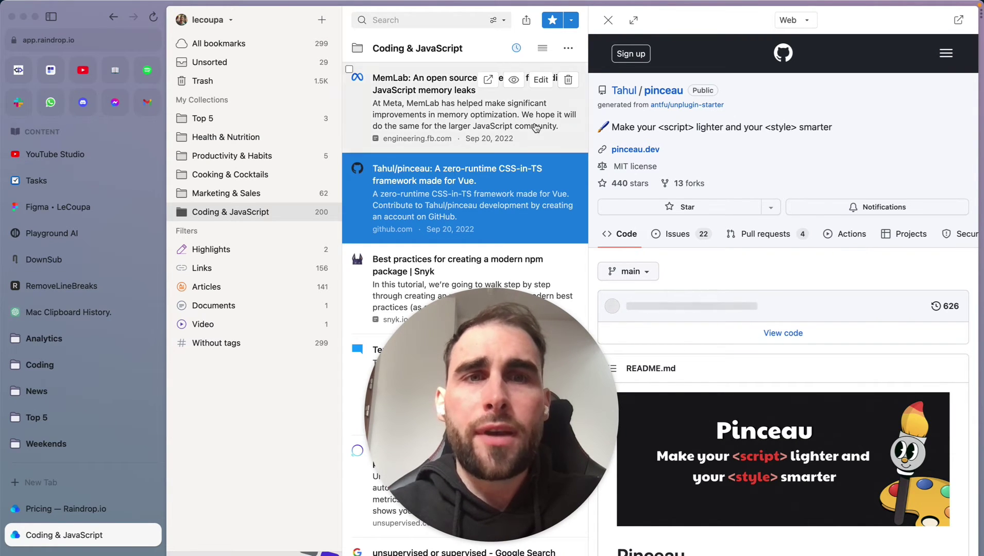
mouse_move(491, 183)
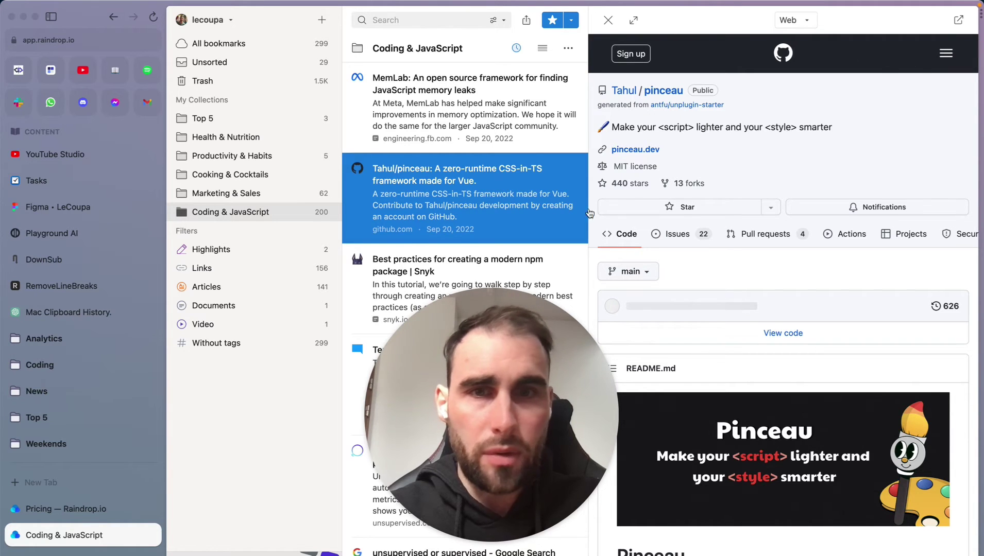
mouse_move(545, 182)
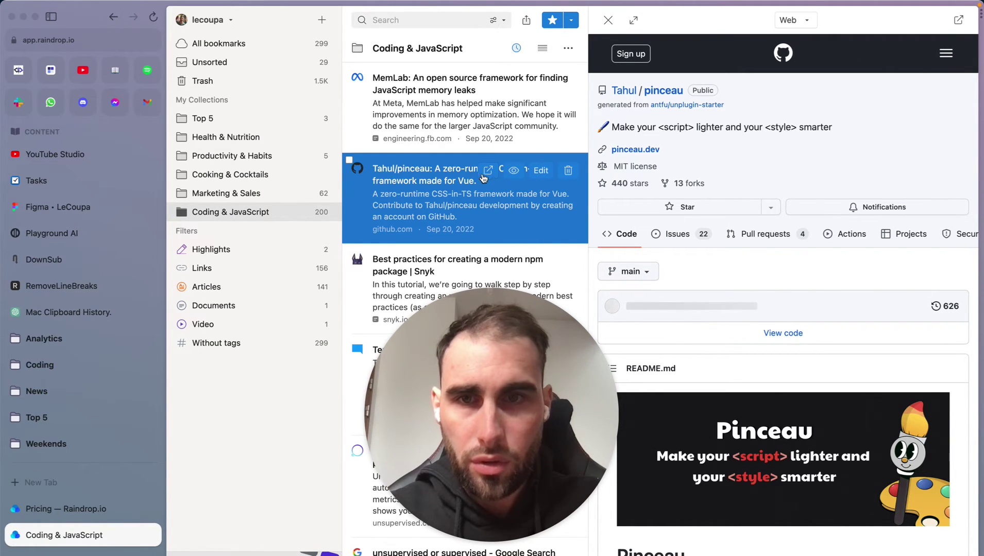
left_click(540, 171)
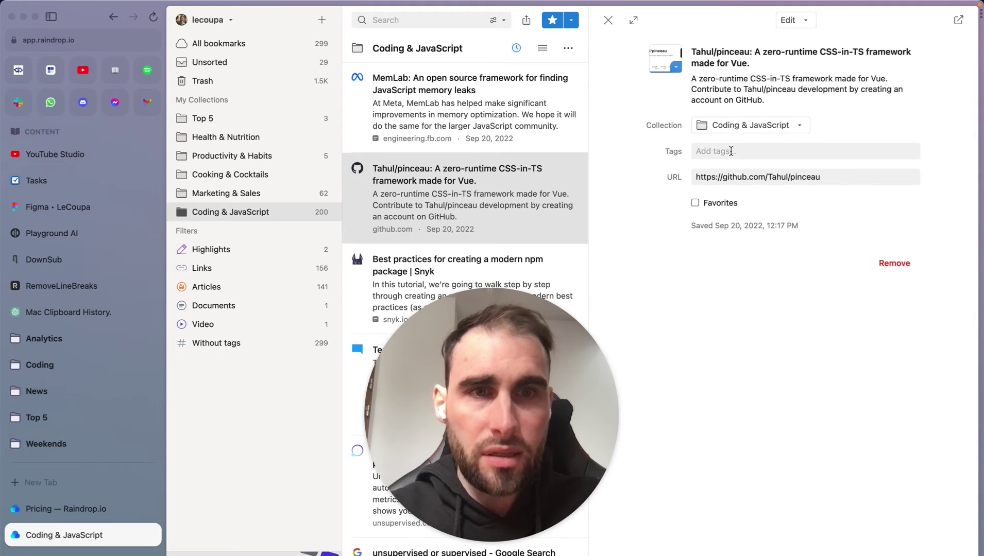
left_click(730, 151)
Check the suggested search filters for bookmarks without running a search.
left_click(466, 19)
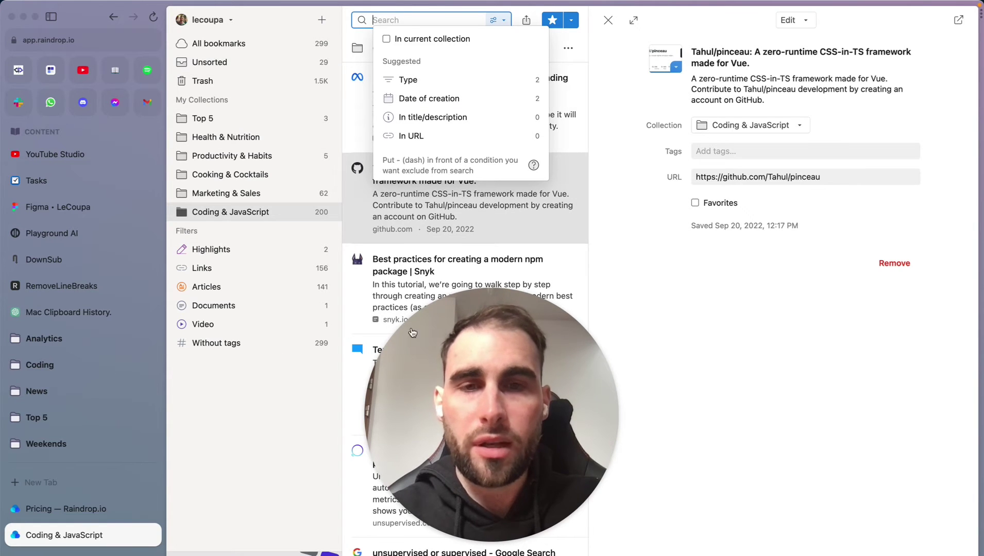
key("Escape")
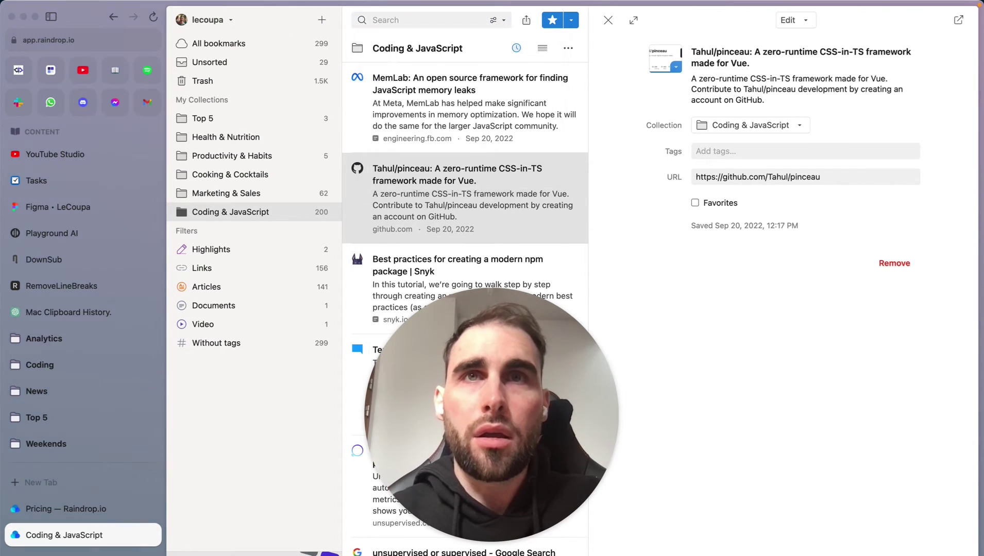
key("super+f")
key("Escape")
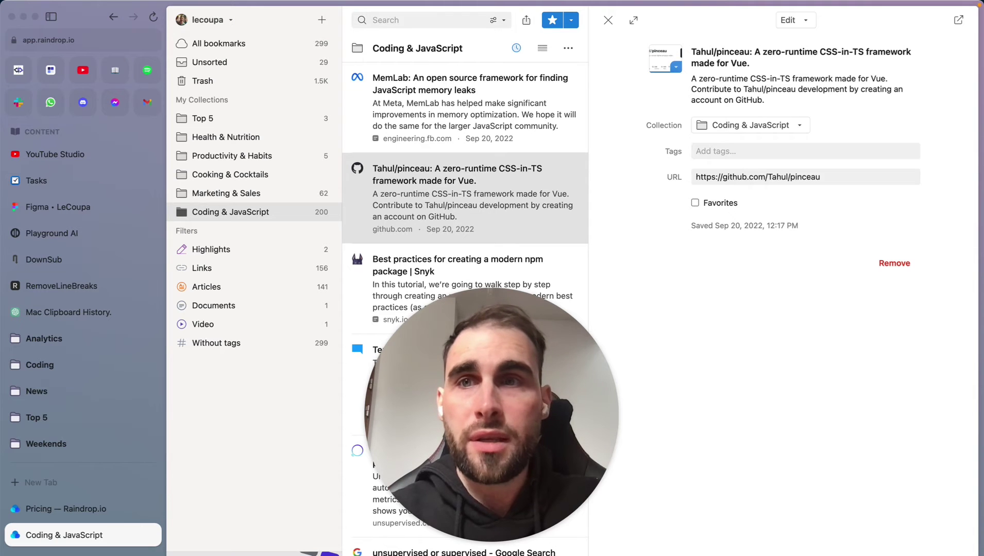
Open the Unsorted bookmarks, switch the app to the dark theme in the settings, and return to the list.
left_click(263, 62)
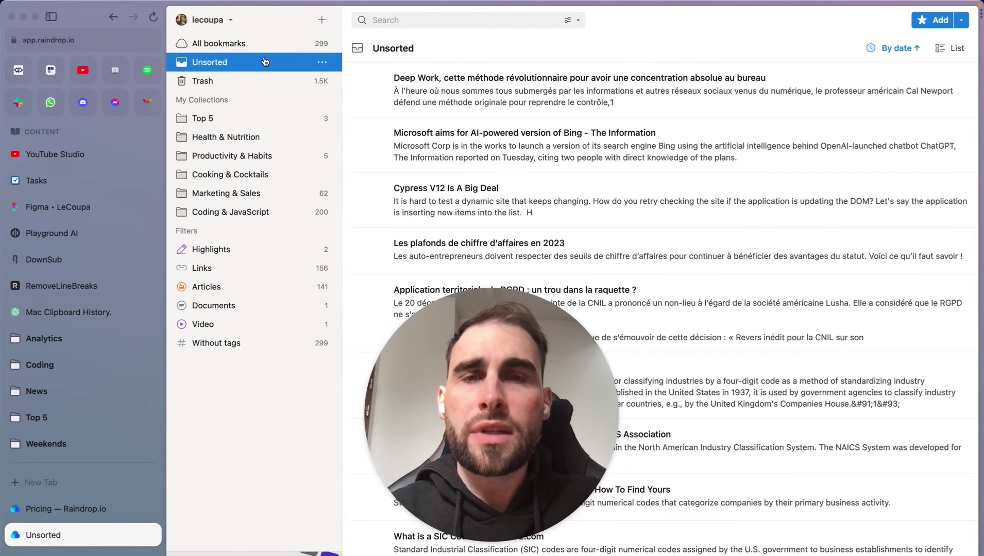
mouse_move(980, 19)
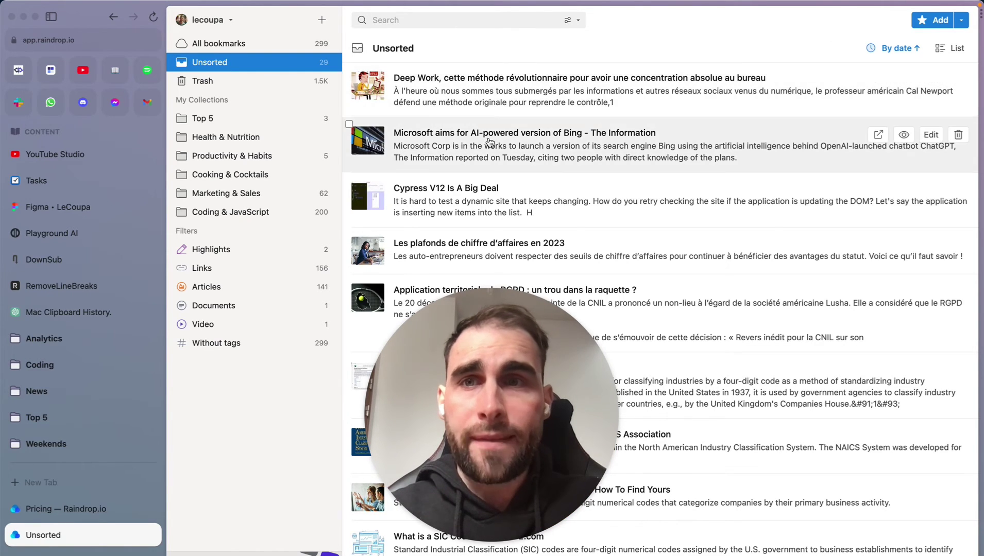
left_click(209, 19)
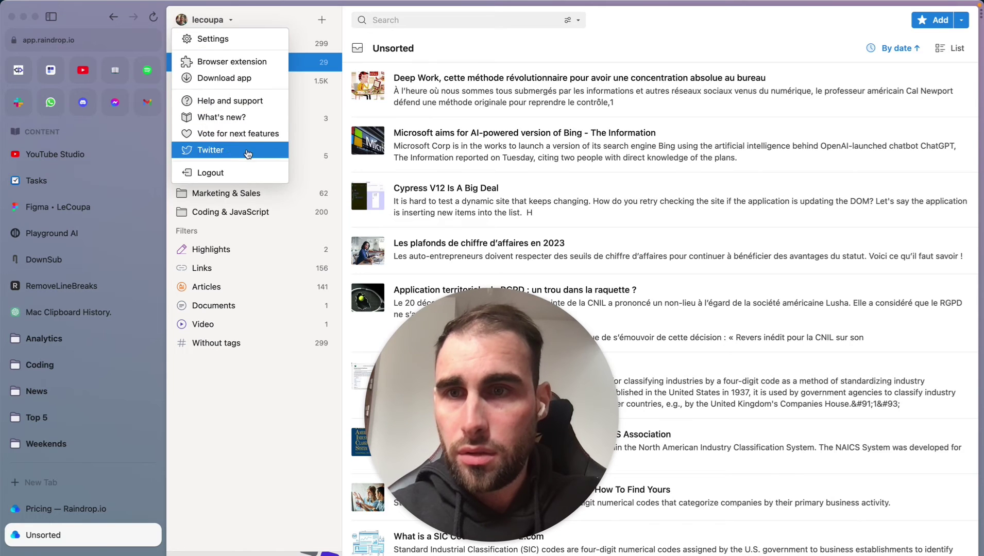
left_click(205, 39)
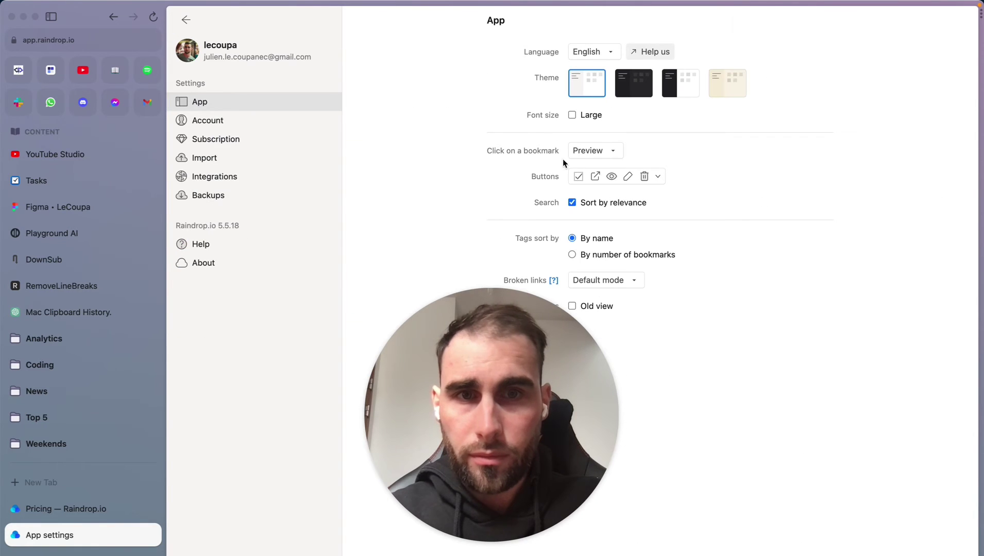
left_click(637, 84)
left_click(186, 23)
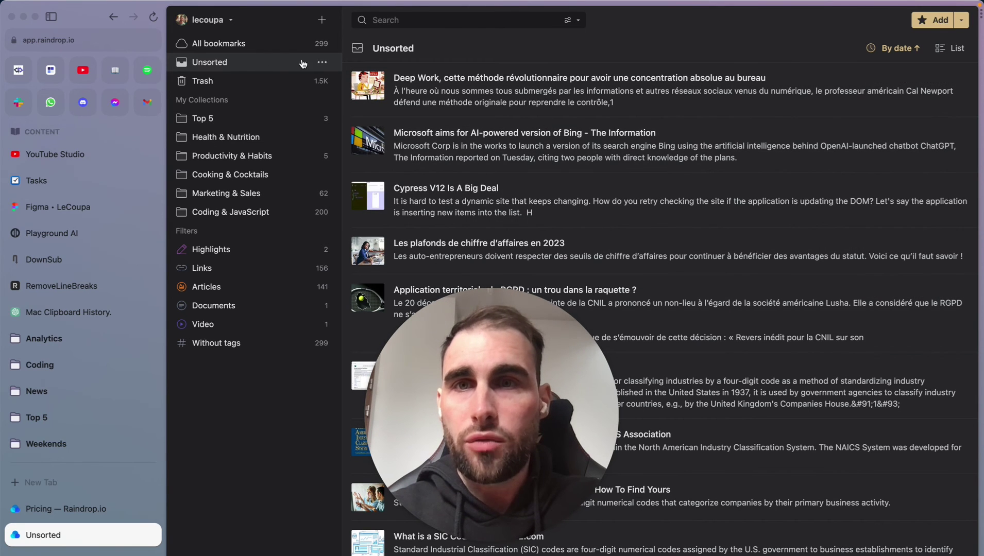
Look through the Trash, Unsorted and Marketing & Sales lists in the dark theme.
left_click(276, 83)
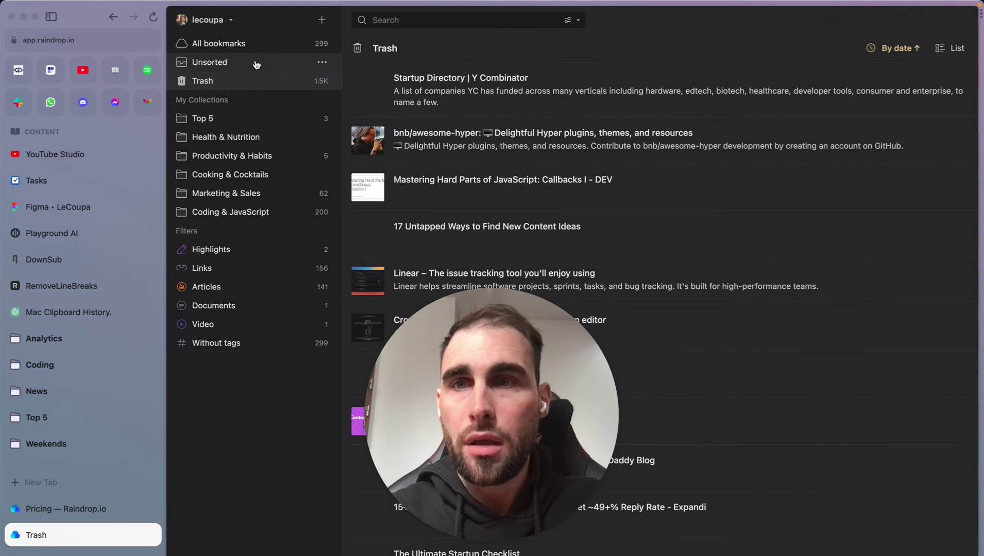
left_click(256, 62)
left_click(282, 196)
Open the Coding & JavaScript collection and inspect the MemLab bookmark's editable details without changing them.
left_click(282, 210)
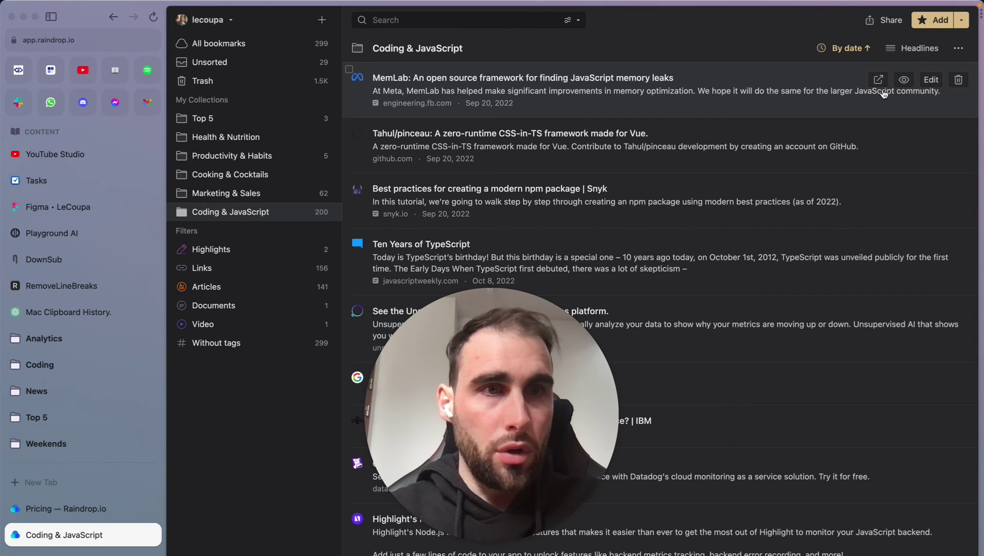
left_click(931, 81)
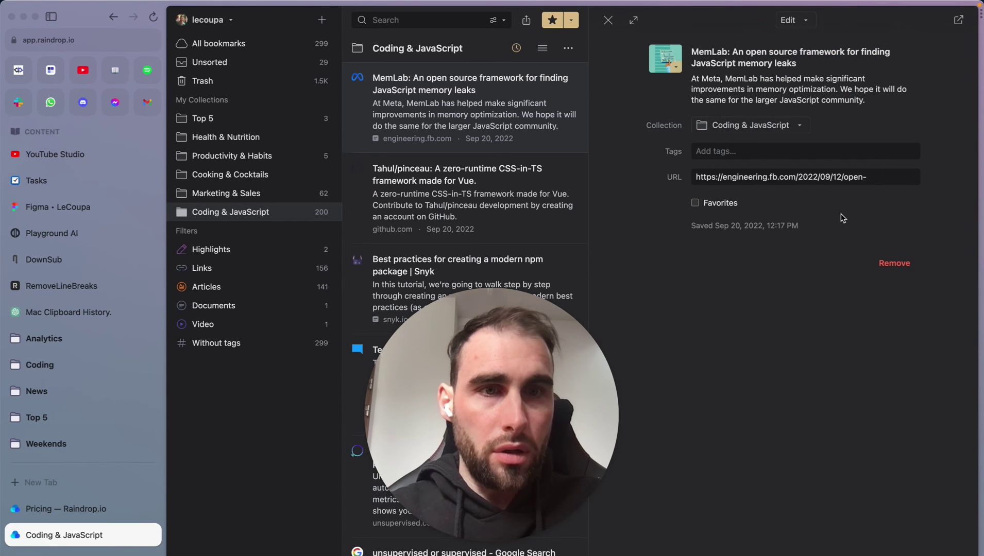
key("Escape")
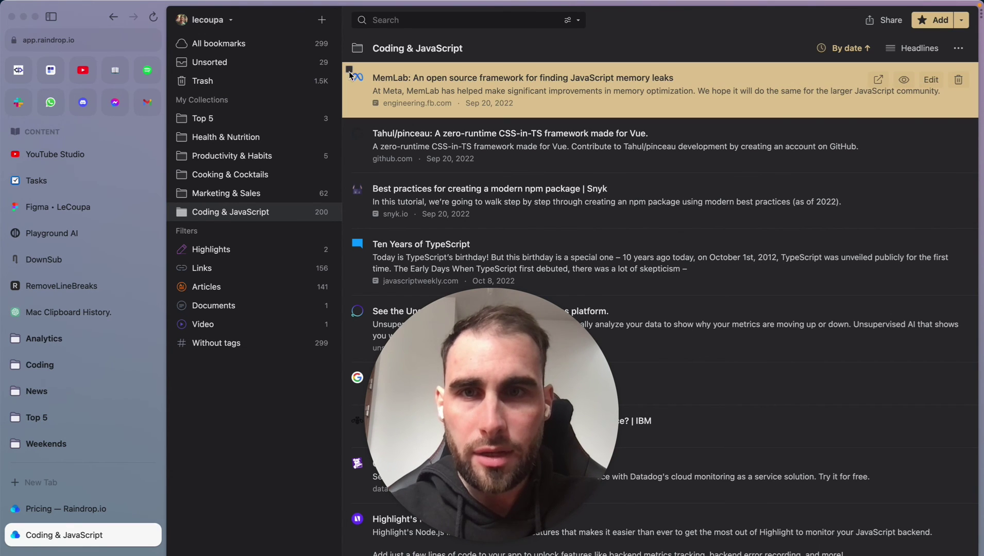
Preview the Ten Years of TypeScript article, examine its reading appearance settings and view modes, and close it.
scroll(418, 150, "down", 1)
left_click(447, 225)
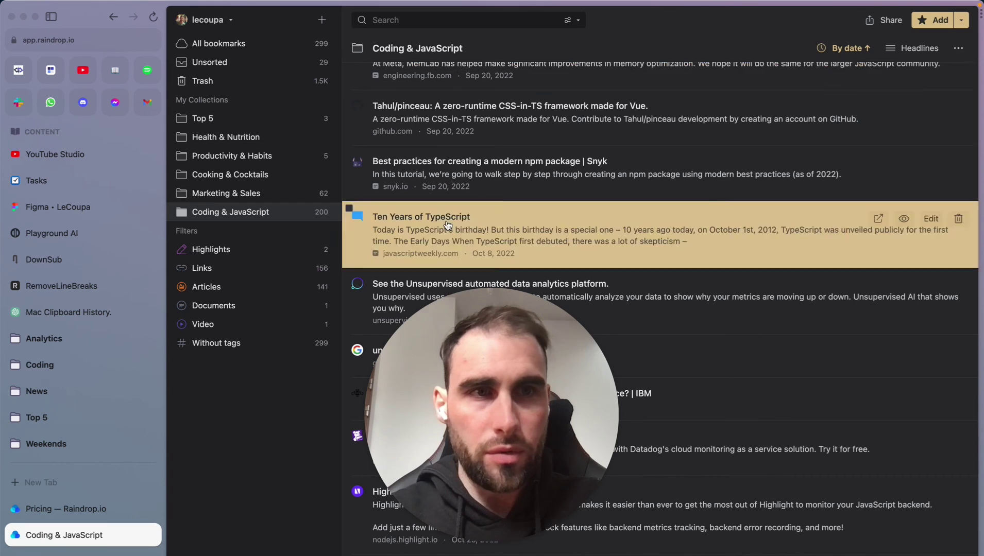
left_click(958, 20)
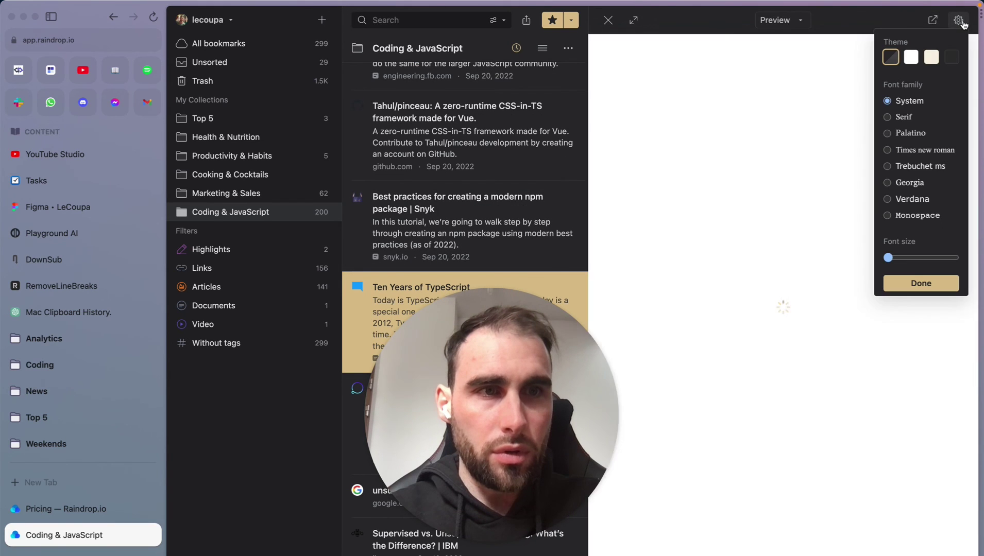
left_click(961, 22)
left_click(780, 21)
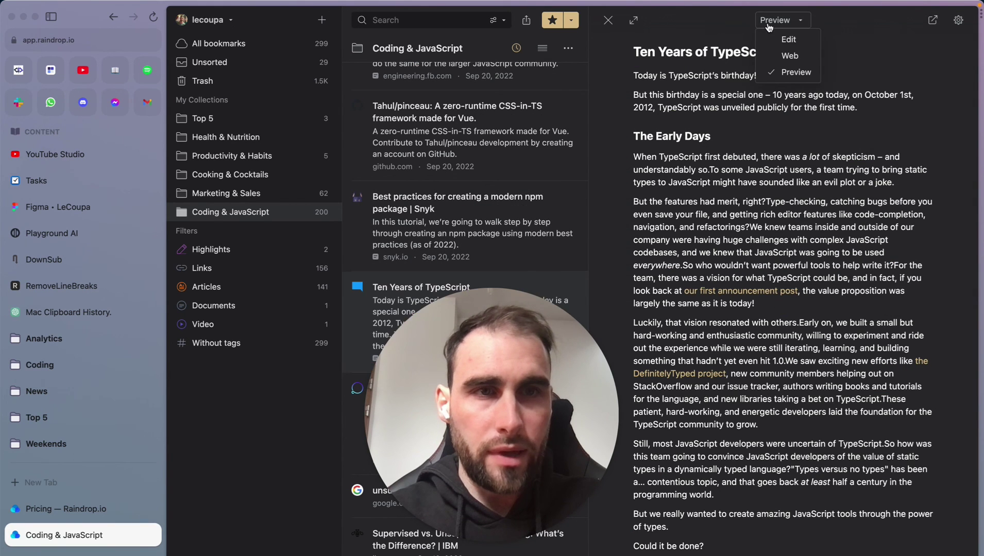
left_click(606, 21)
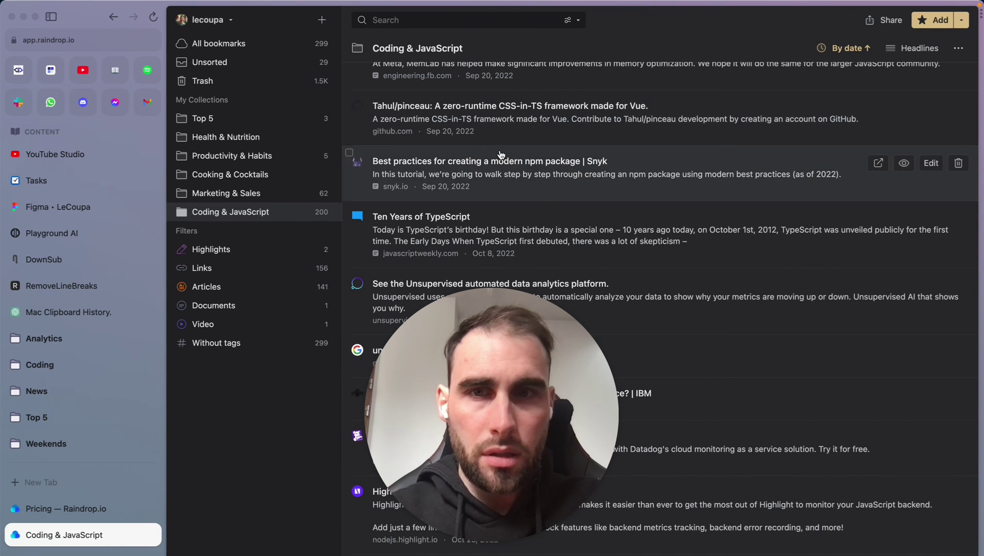
Examine the available actions for the modern npm package bookmark from Snyk, open its preview, and close it.
right_click(544, 176)
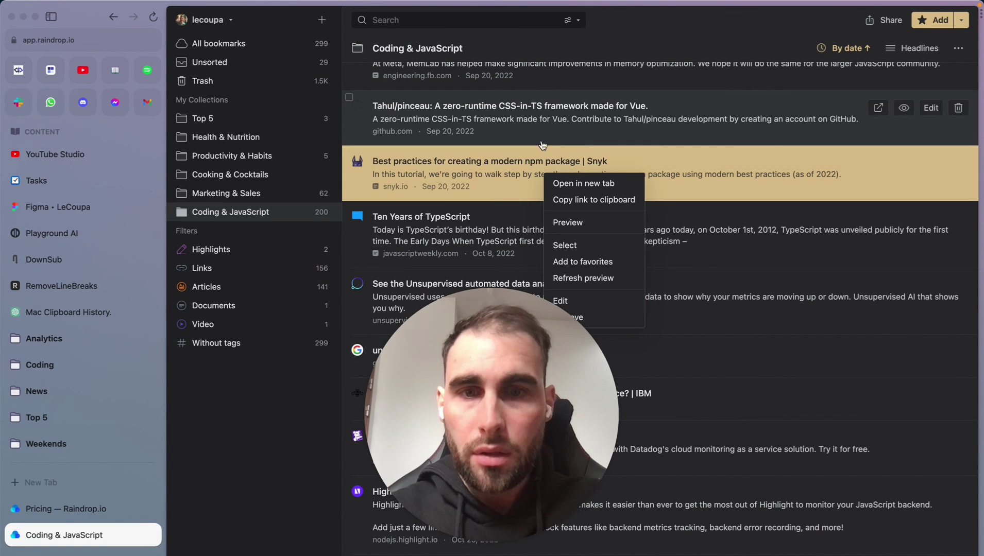
scroll(762, 200, "up", 1)
left_click(762, 199)
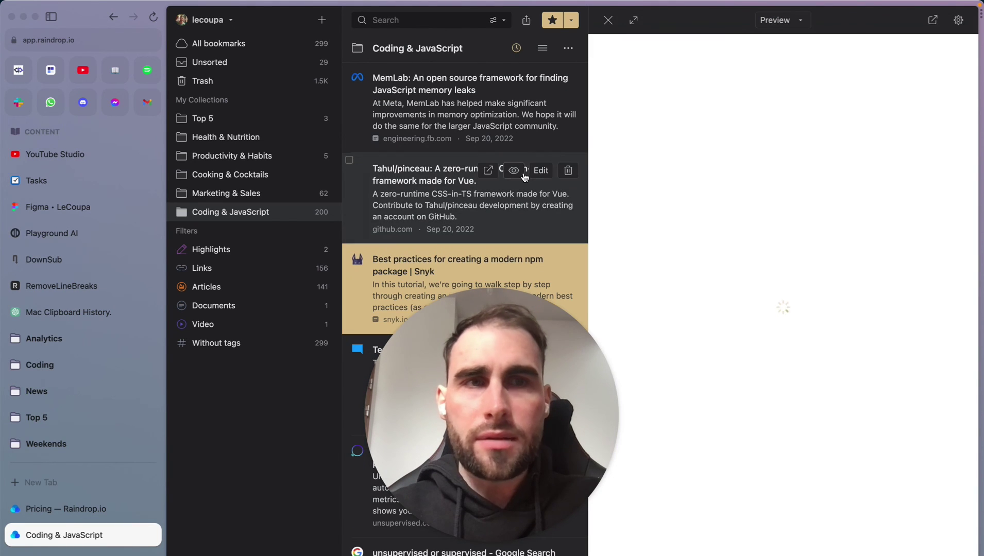
left_click(606, 20)
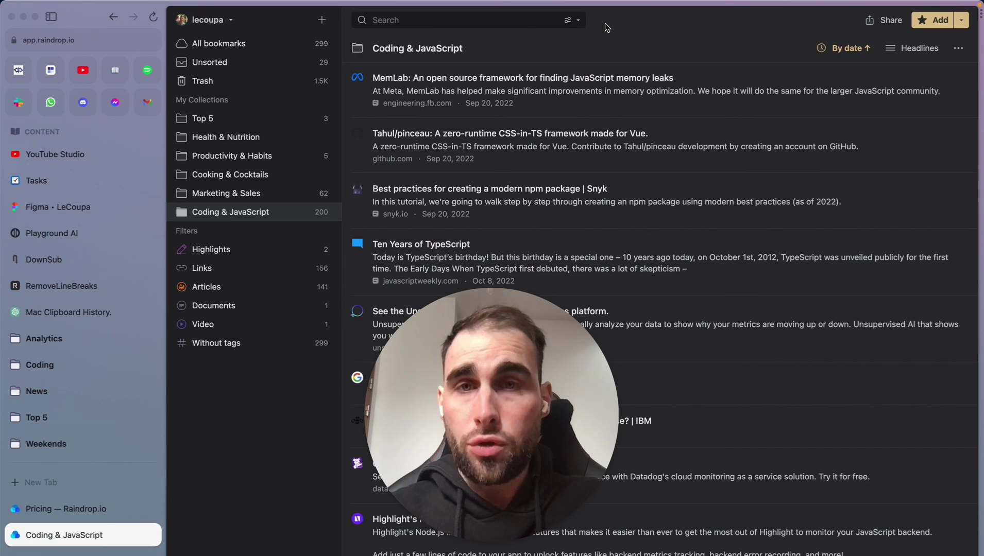